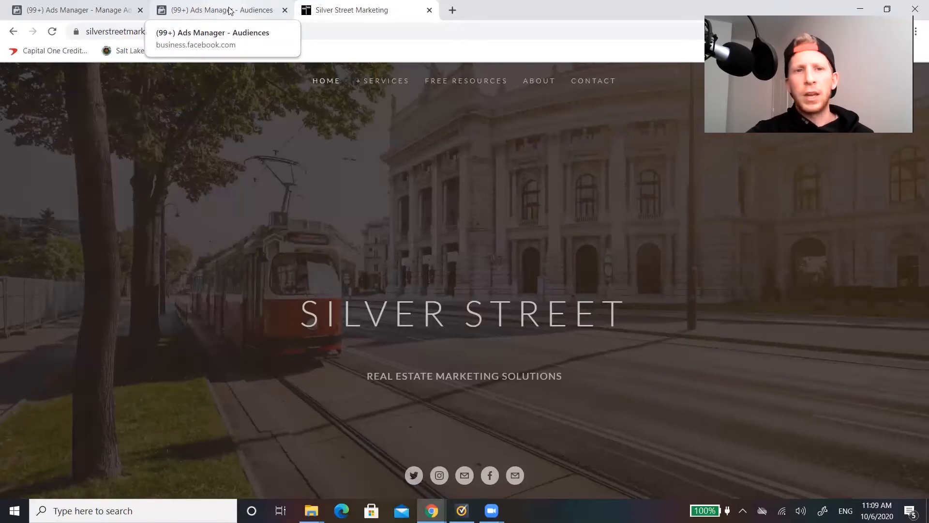
Switch to the Ads Manager Audiences page and look over the available business tool shortcuts
click(229, 10)
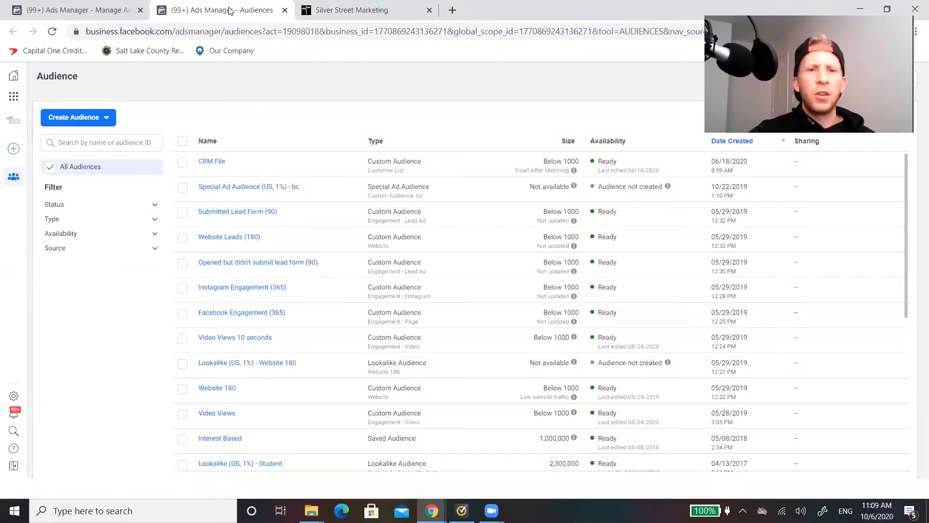
click(14, 98)
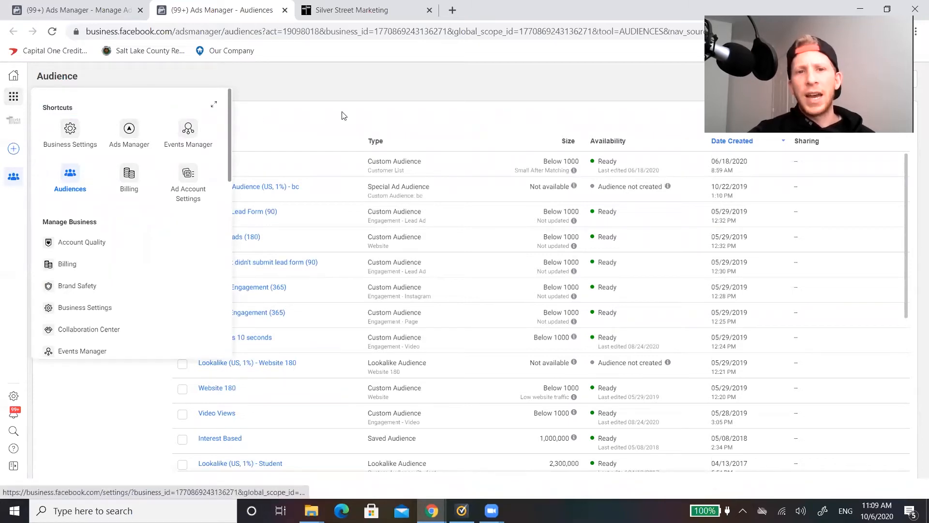
click(363, 104)
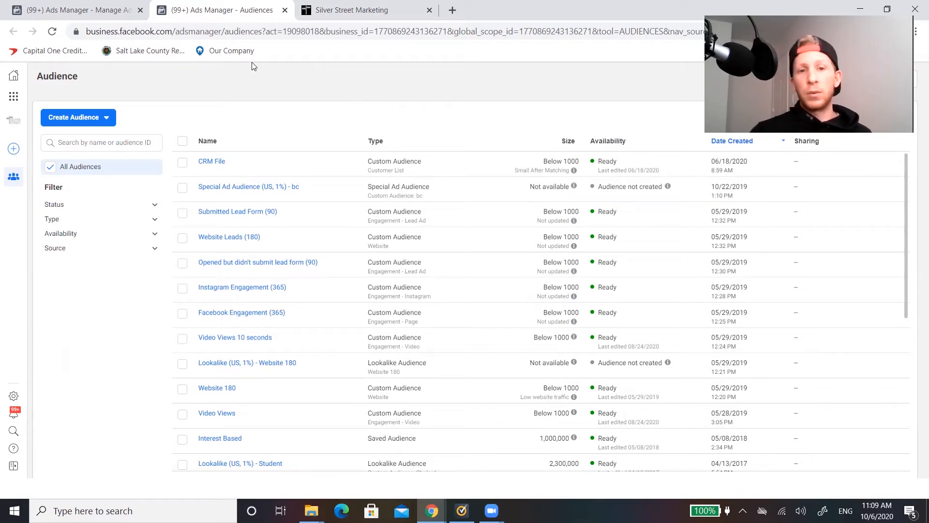
Start a custom audience from a customer list, specifying that the list has no customer value column
click(105, 114)
click(102, 141)
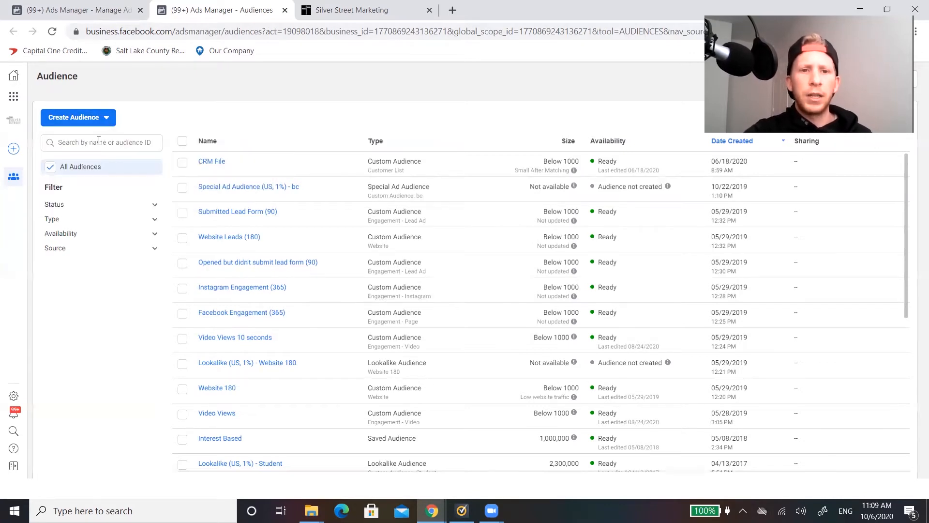
click(460, 153)
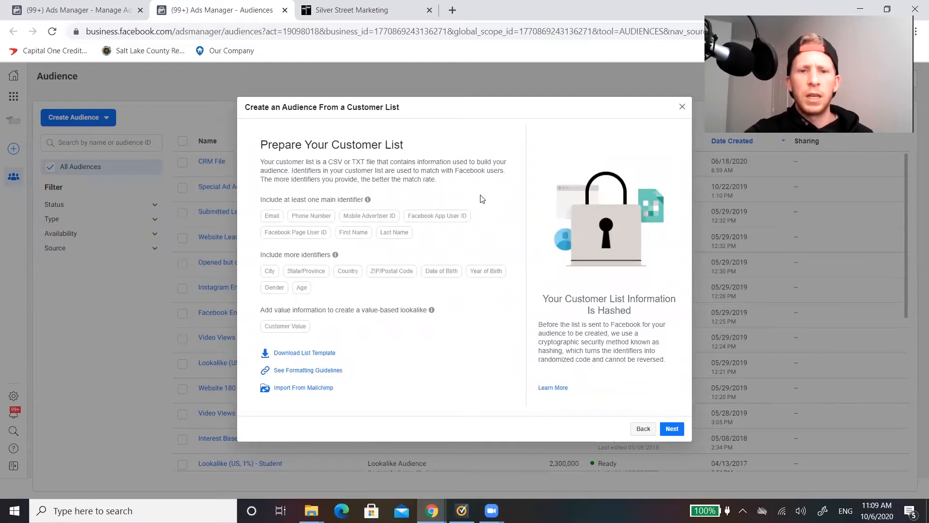
click(672, 428)
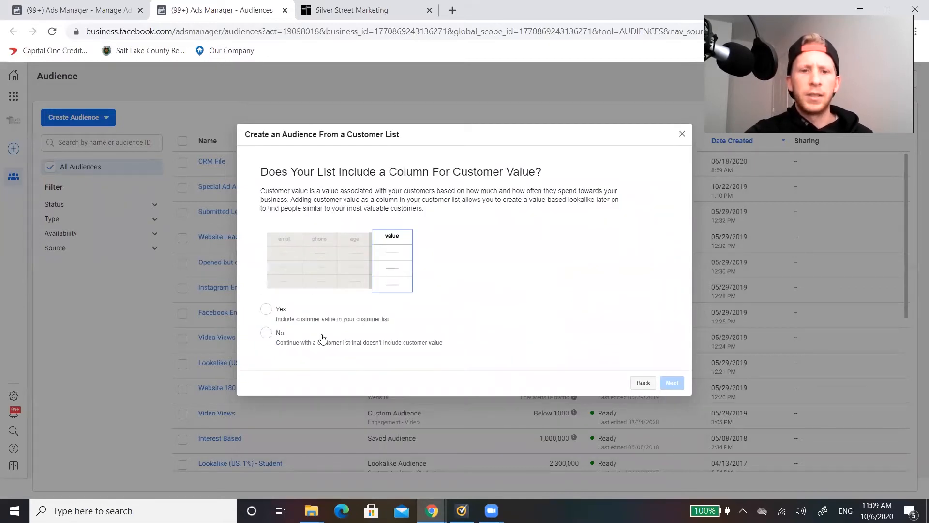
click(265, 334)
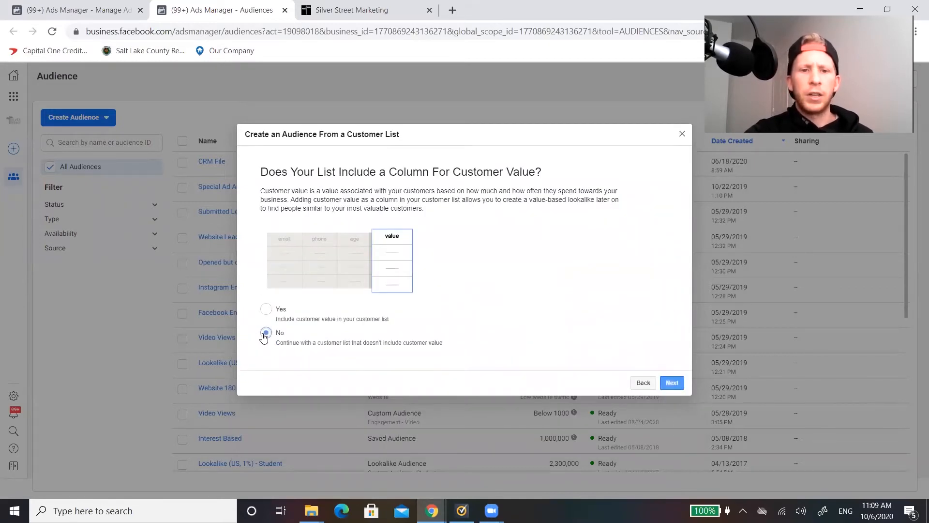
click(672, 383)
Add Facebook Mail List.csv as the audience's customer list and proceed to mapping its identifiers
click(477, 198)
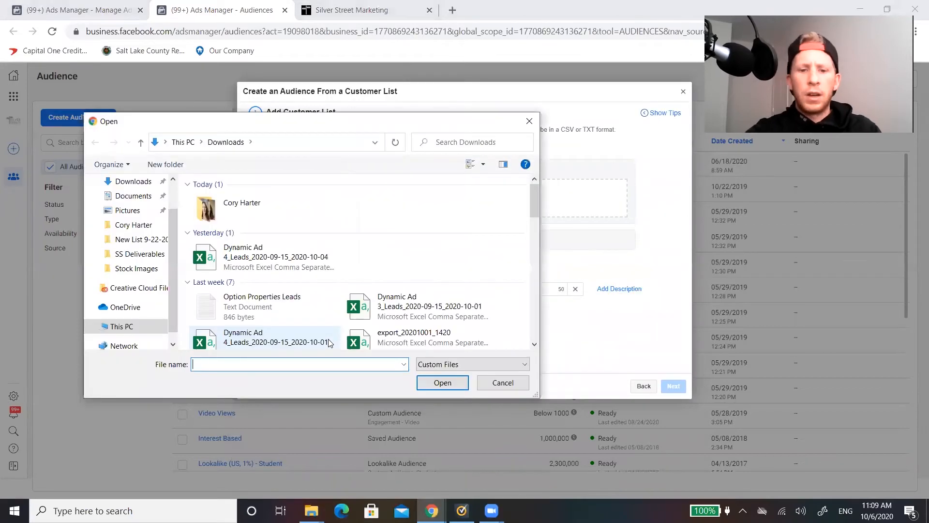
text(facebook)
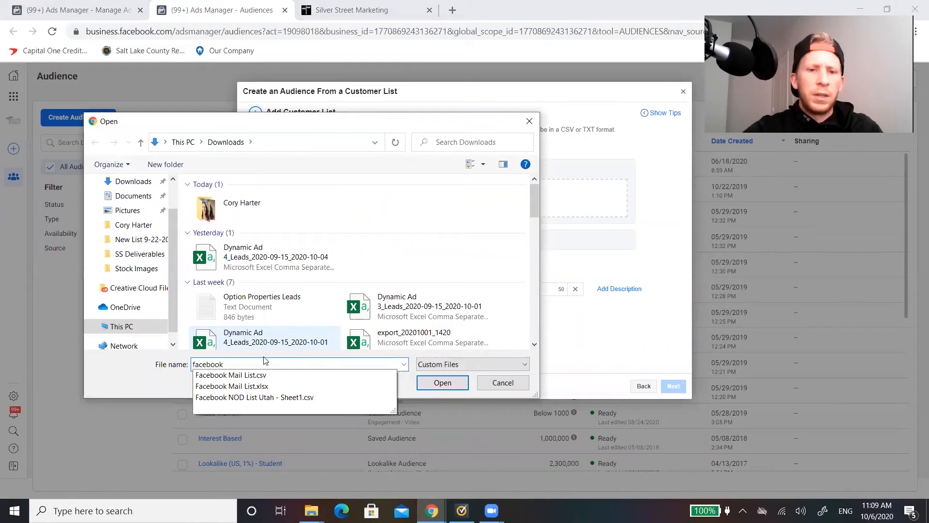
click(258, 376)
click(460, 385)
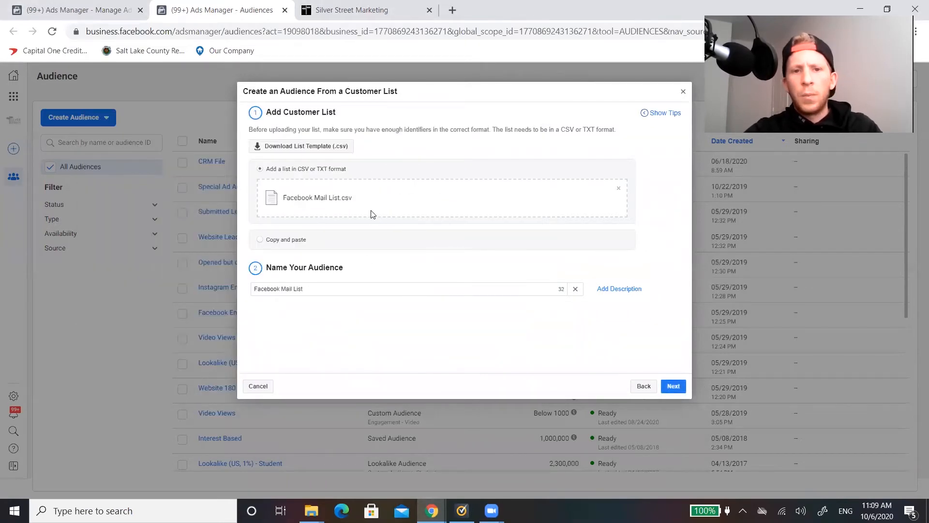
click(673, 386)
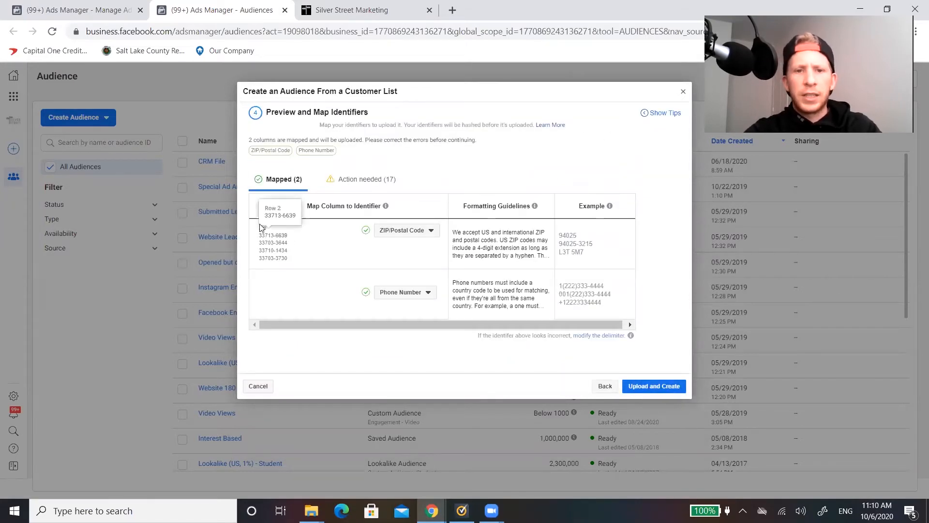
Map the unassigned last name and first name columns to the Last Name and First Name identifiers
click(389, 188)
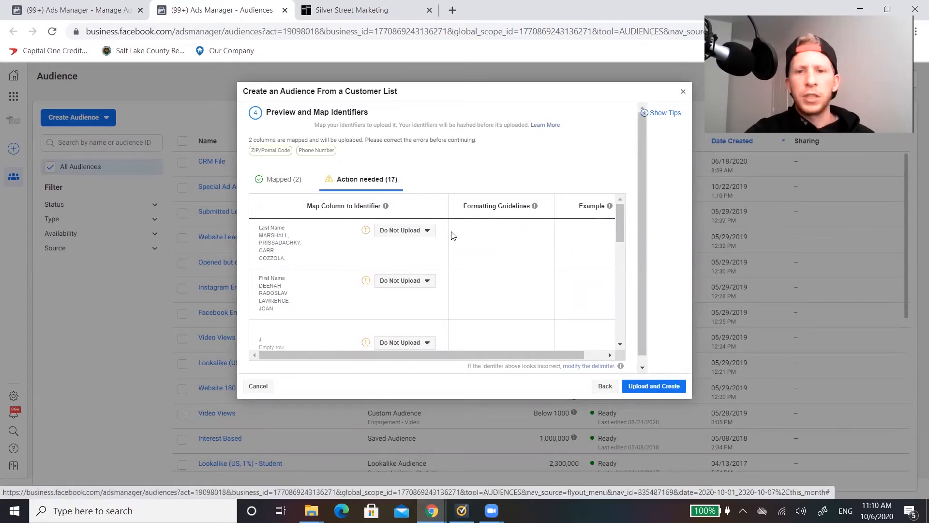
click(421, 235)
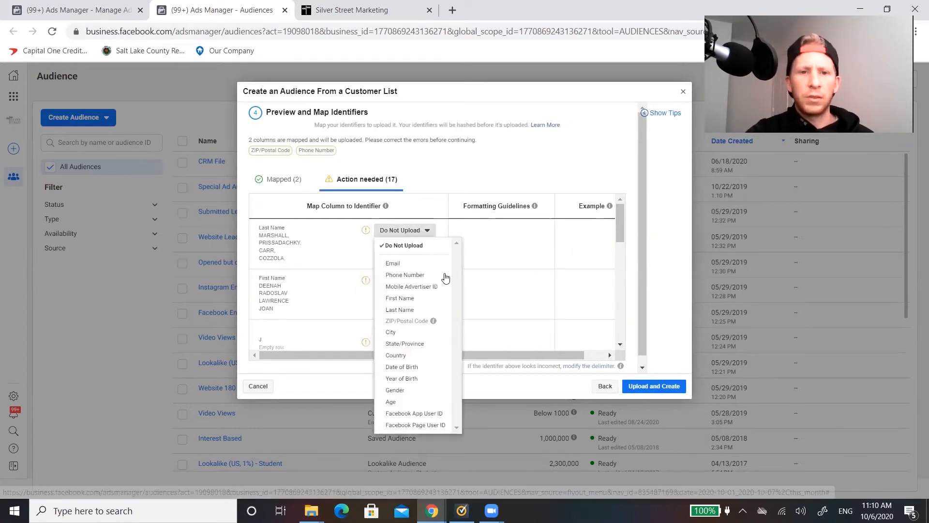
click(408, 311)
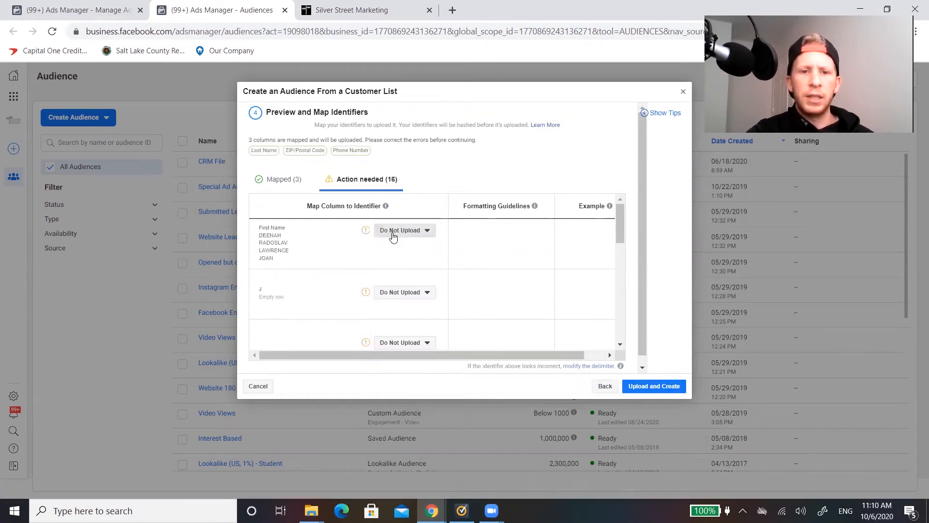
click(404, 230)
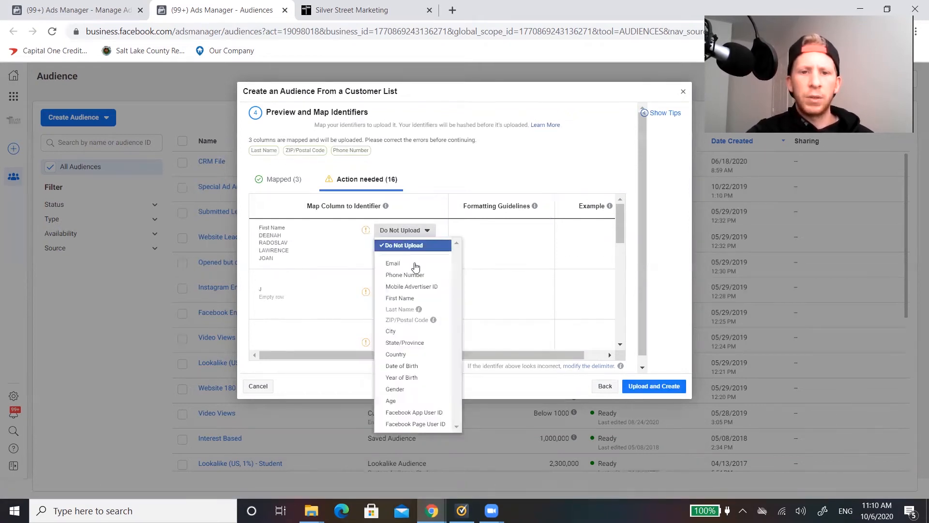
click(405, 299)
Map the City column to the City identifier and the State column to State/Province
scroll(406, 300, down, 10)
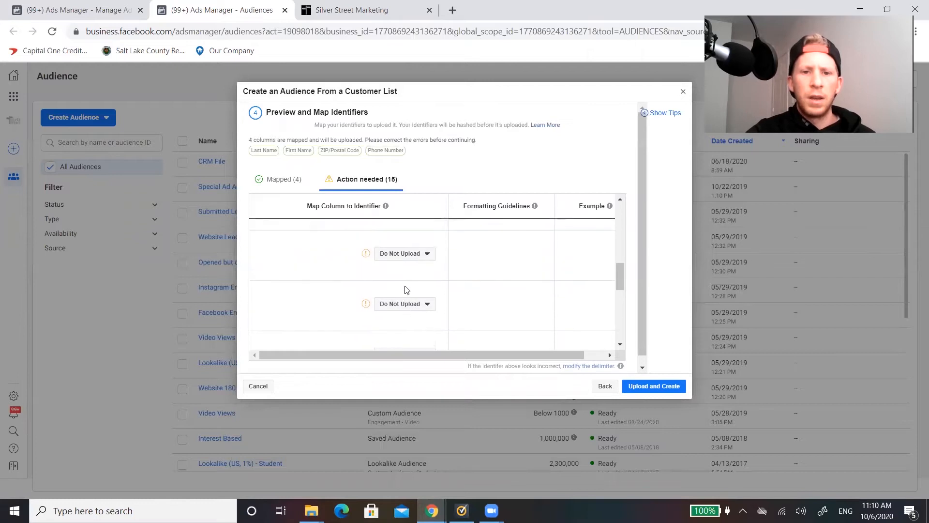
scroll(405, 289, up, 3)
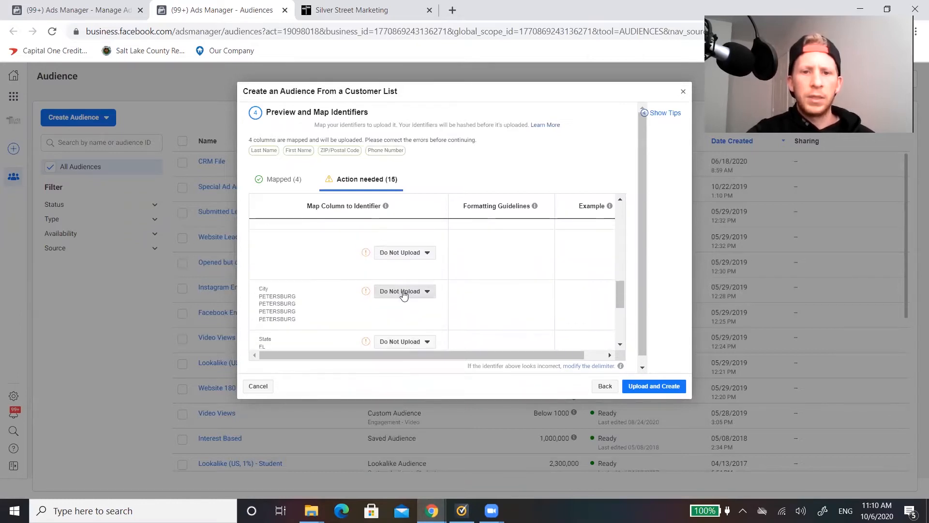
click(404, 291)
click(411, 183)
scroll(406, 292, down, 1)
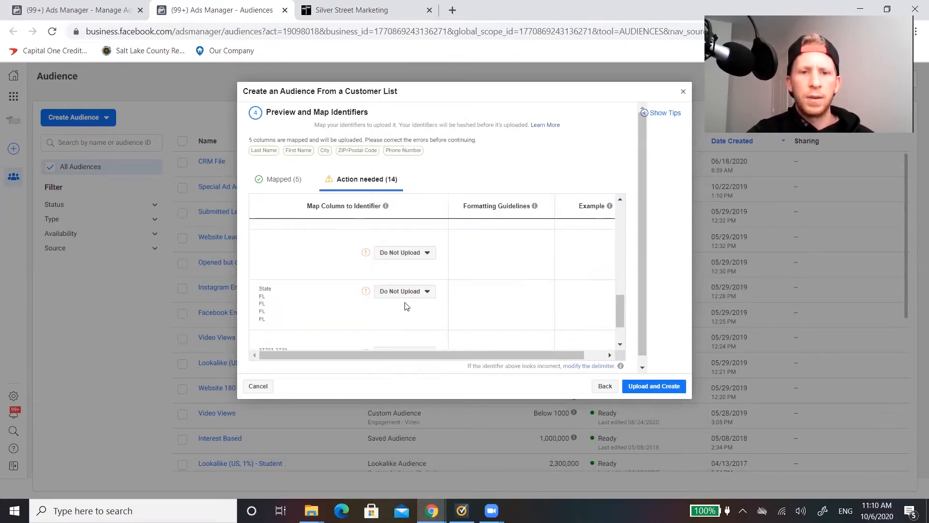
click(405, 296)
click(405, 195)
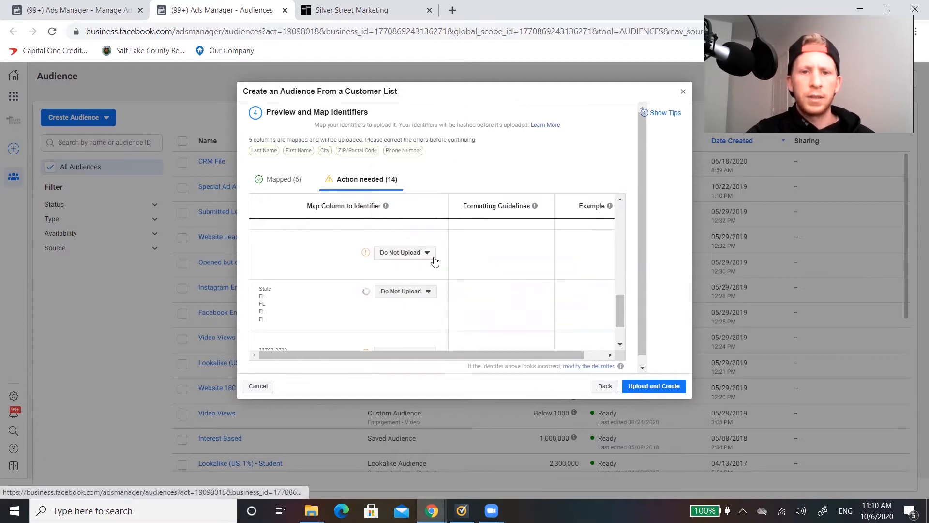
Check the identifier choices for the leftover ZIP column, then review all mapped columns and the alternatives for Last Name
scroll(426, 270, down, 1)
click(405, 268)
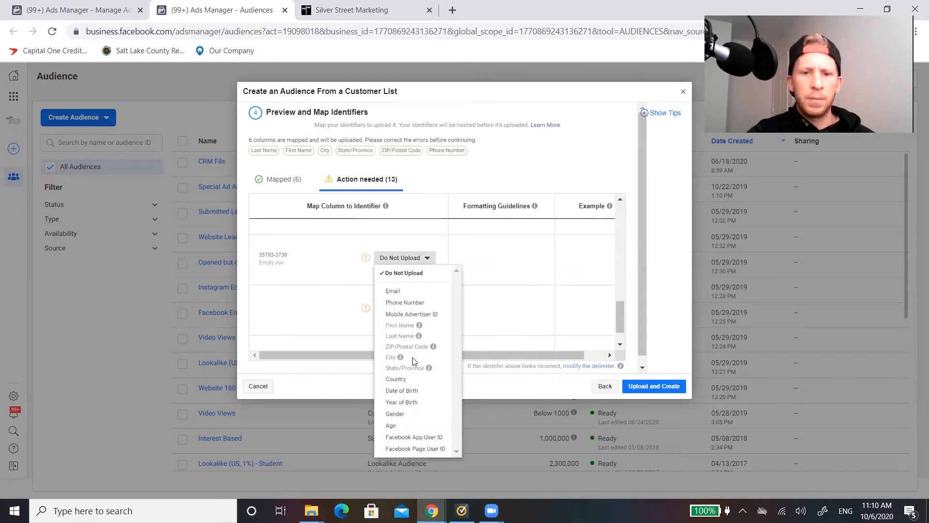
click(284, 180)
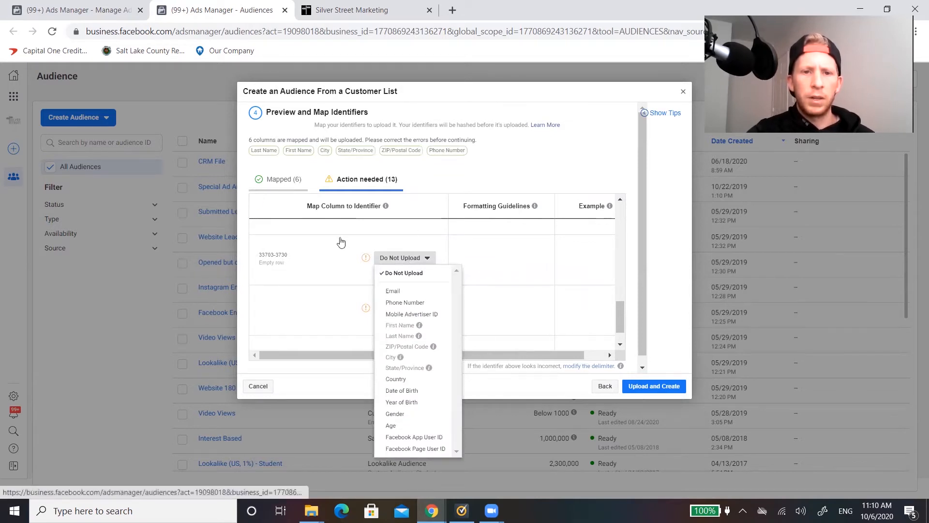
scroll(312, 268, down, 1)
scroll(404, 297, up, 1)
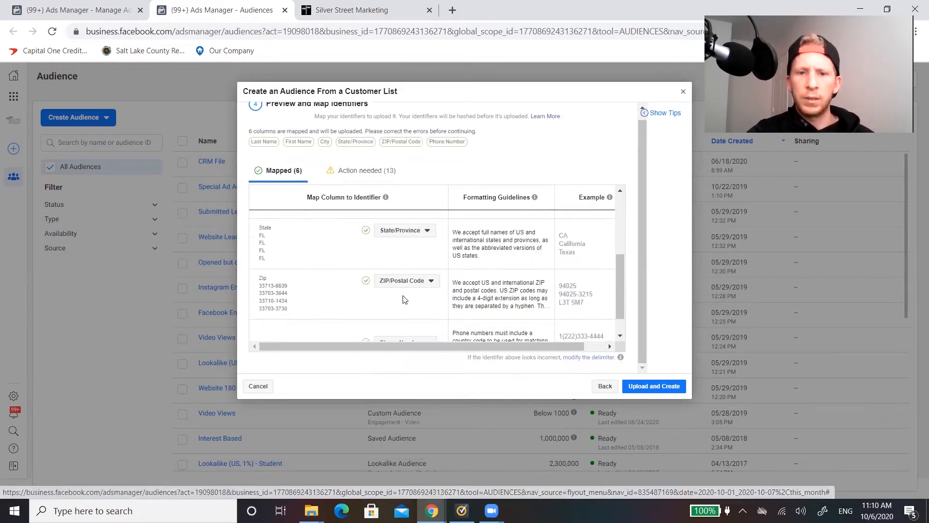
scroll(410, 301, down, 1)
scroll(411, 299, up, 1)
scroll(499, 271, up, 1)
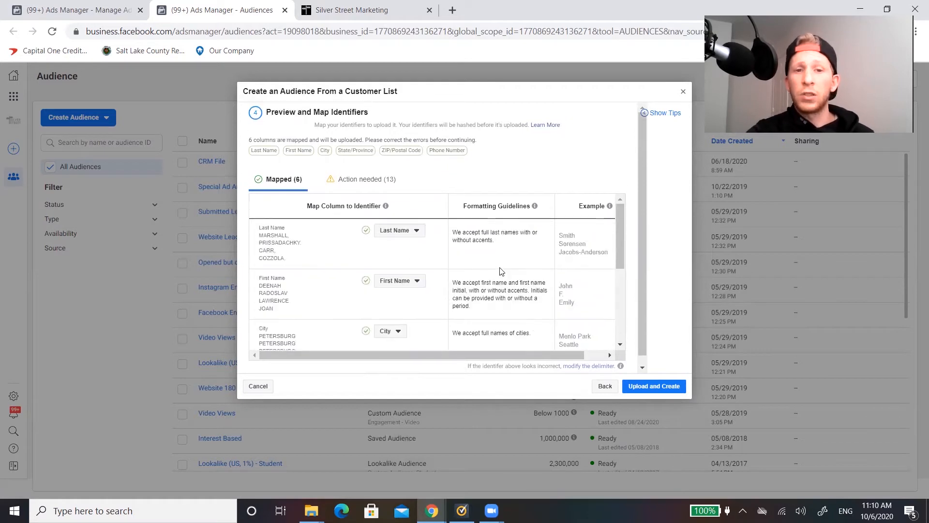
click(416, 230)
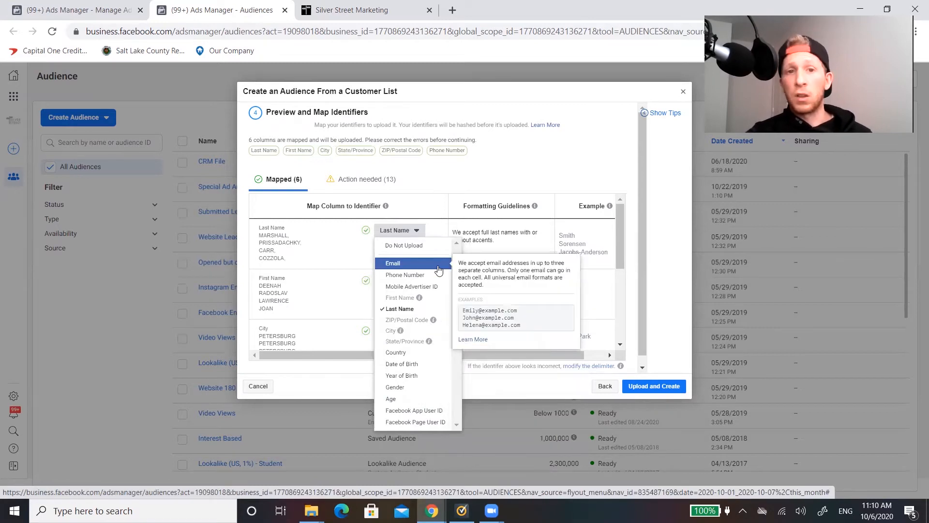
click(559, 171)
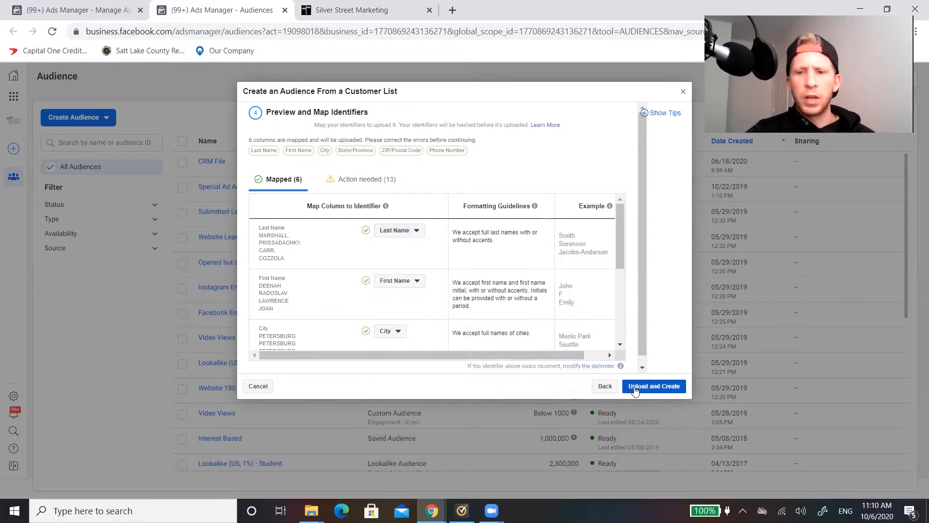
Upload the mapped customer list to create the audience and finish the audience setup
click(644, 387)
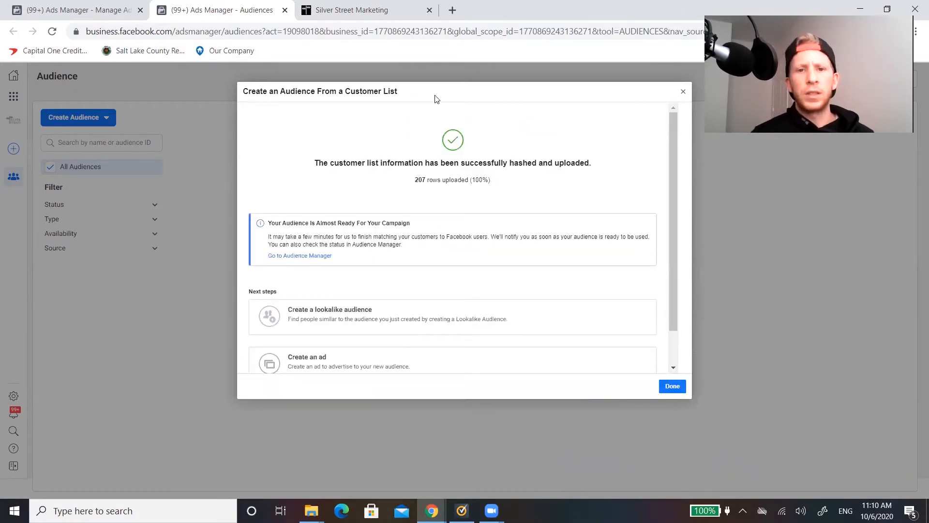
click(672, 386)
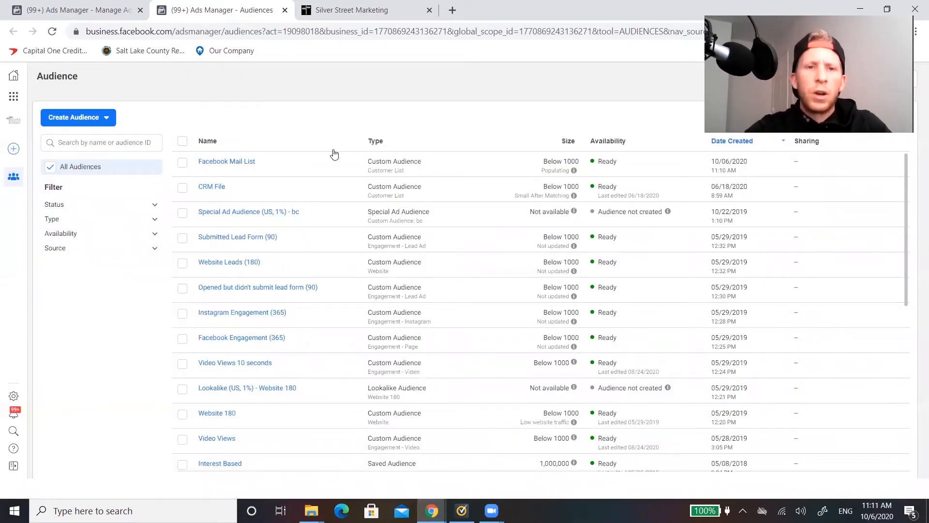
Create a new campaign from the Campaigns page with the Auction buying type and the Conversions objective
click(76, 9)
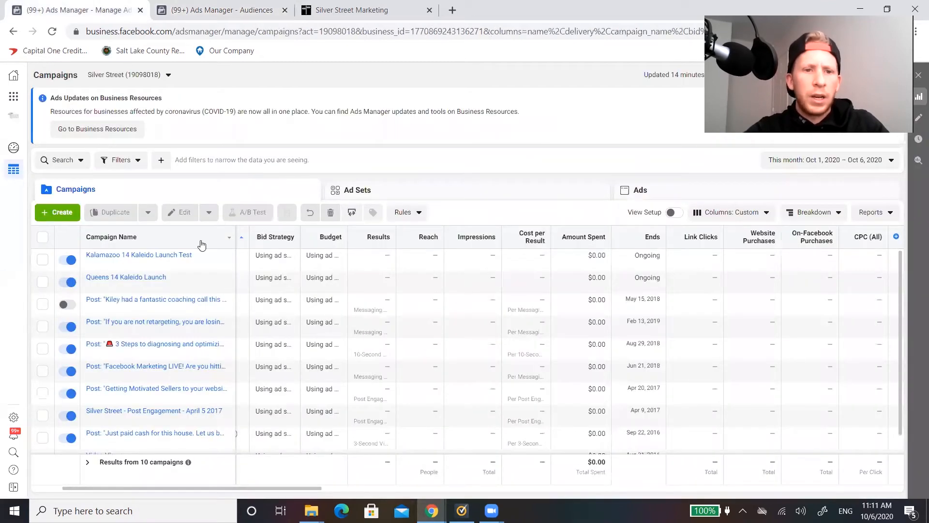
click(60, 212)
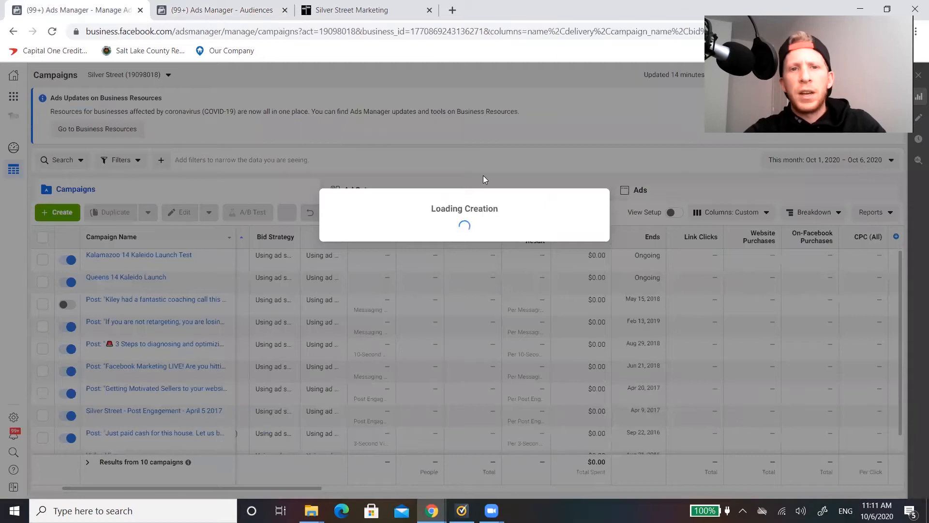
click(439, 178)
click(516, 155)
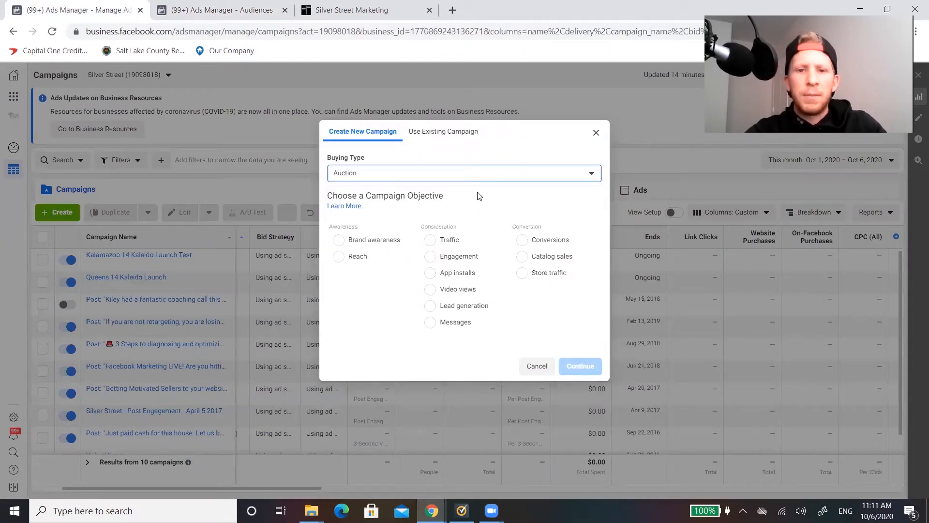
click(526, 243)
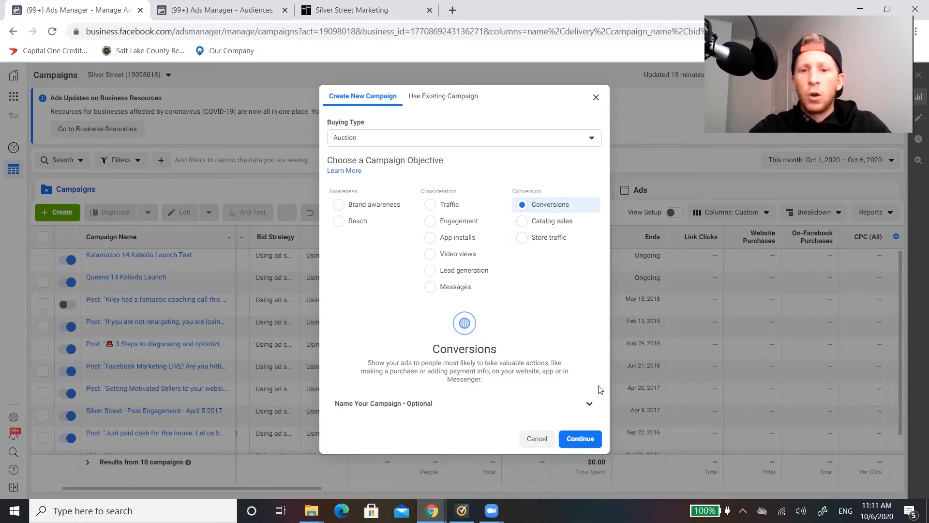
click(571, 439)
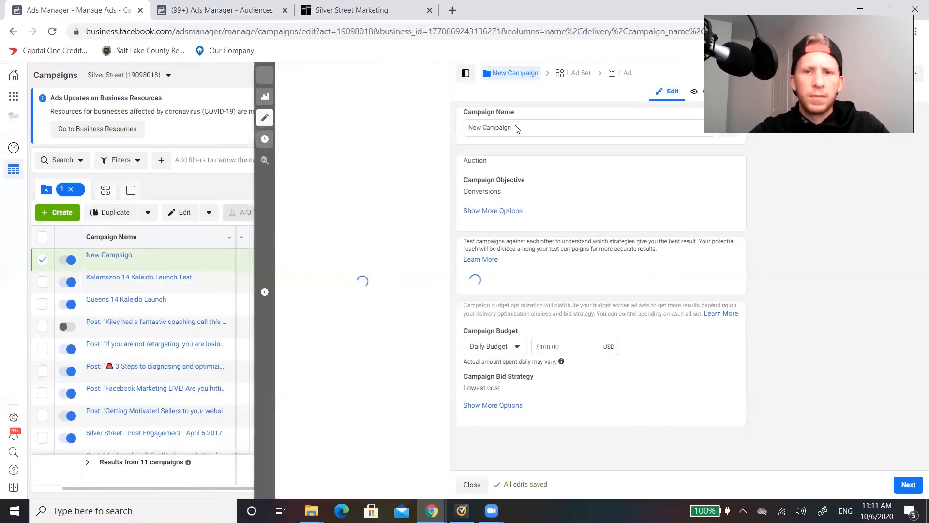
Rename the new campaign as Conversions Mailing List
drag(517, 129, 468, 132)
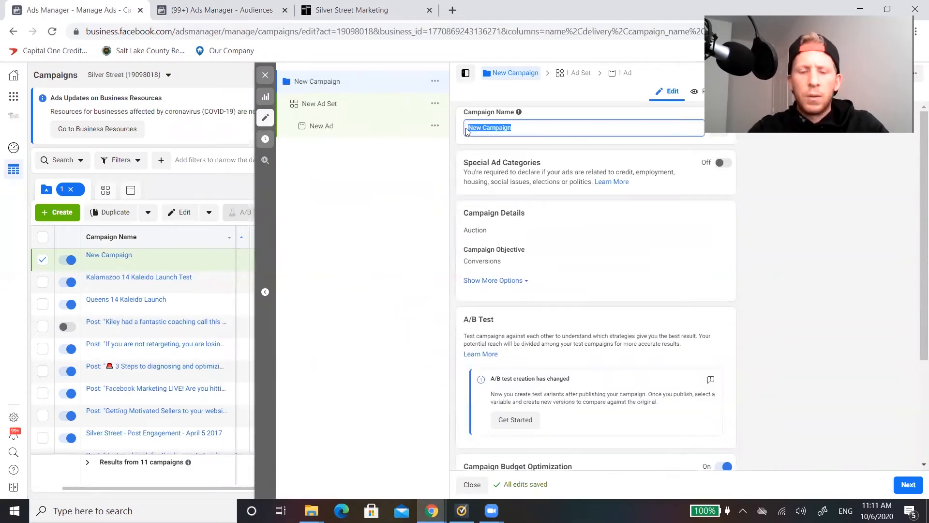
text(Con)
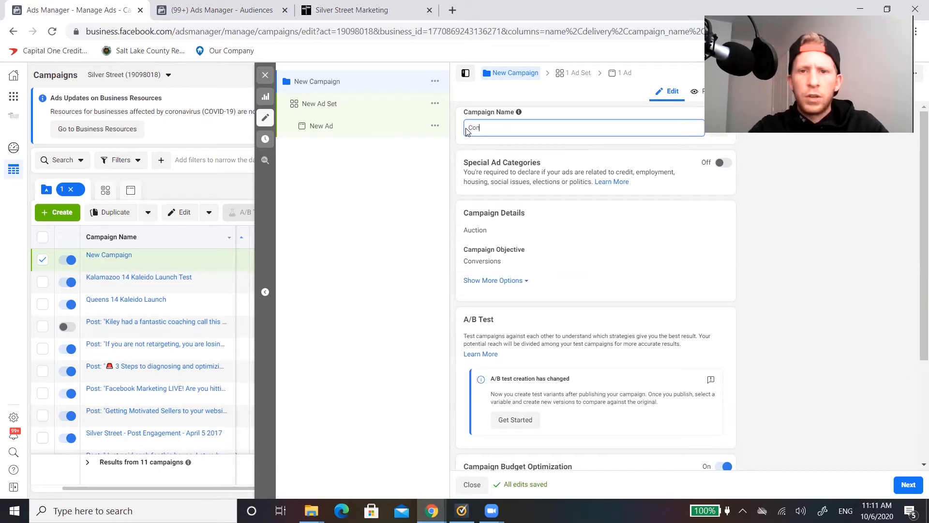
text(versions Mailing Listist)
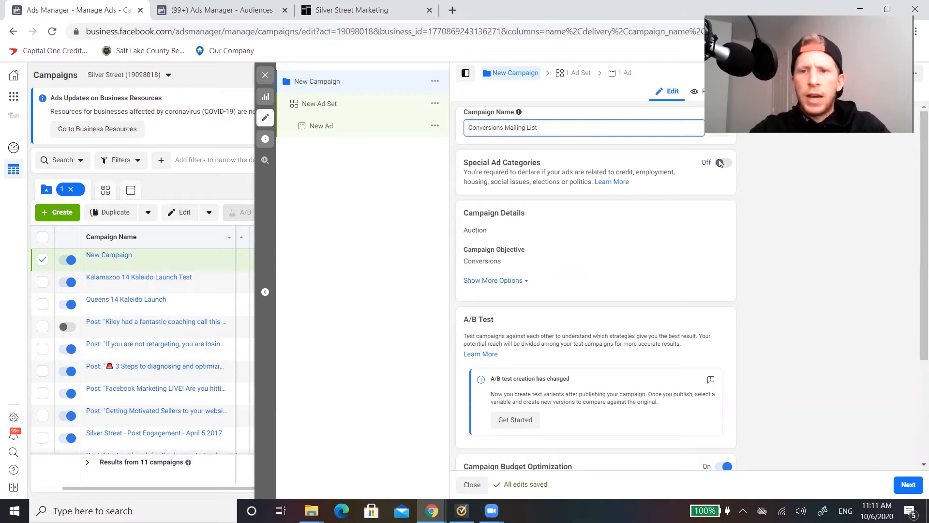
Declare Housing as the campaign's special ad category and update the ad sets to comply with it
click(720, 162)
click(543, 204)
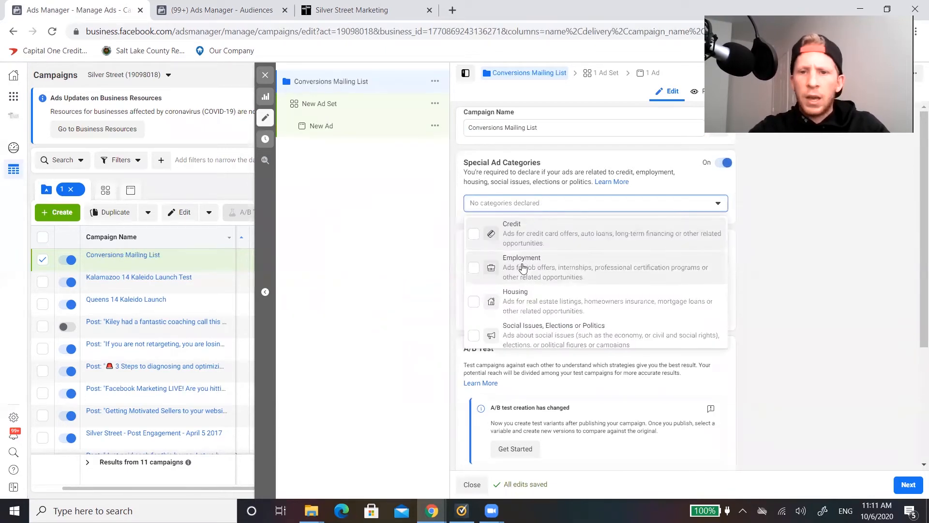
click(542, 303)
click(844, 284)
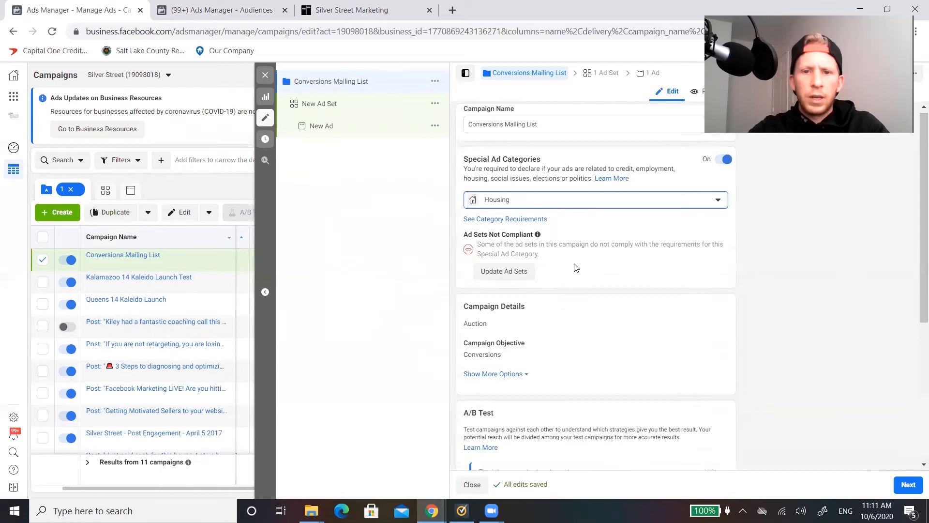
scroll(576, 267, down, 3)
scroll(532, 232, up, 2)
click(498, 216)
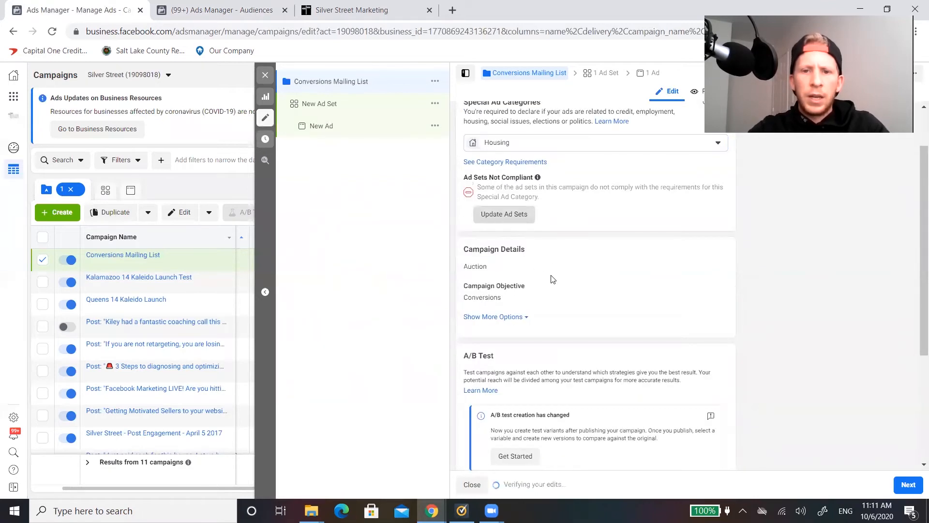
click(576, 362)
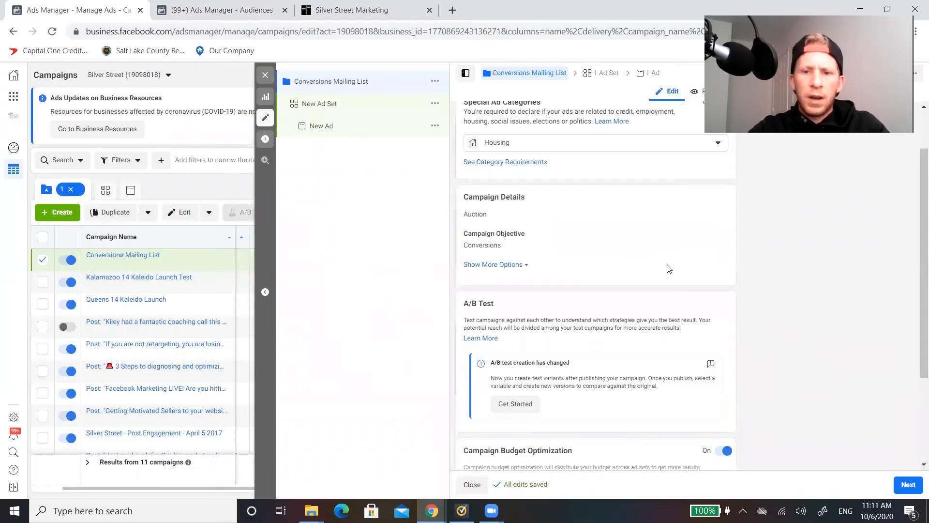
Set the campaign's daily budget to $10.00
scroll(665, 270, down, 3)
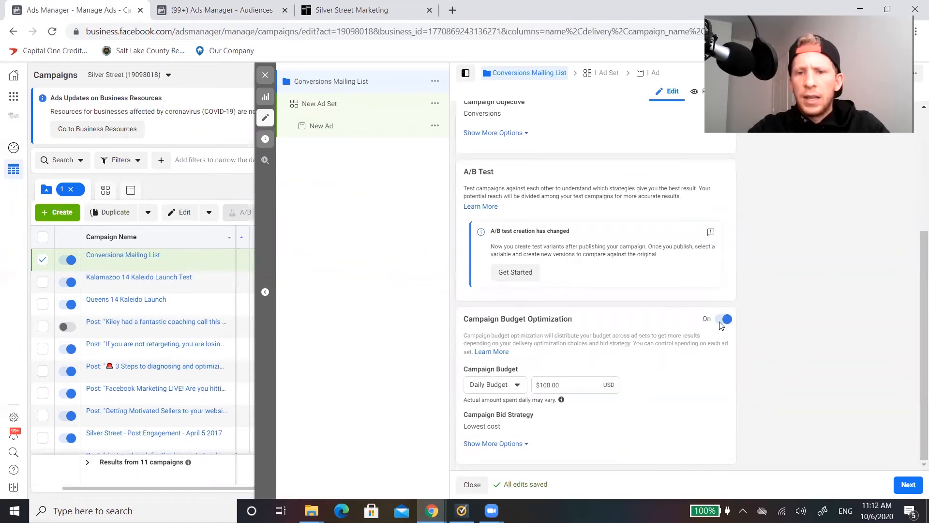
click(544, 384)
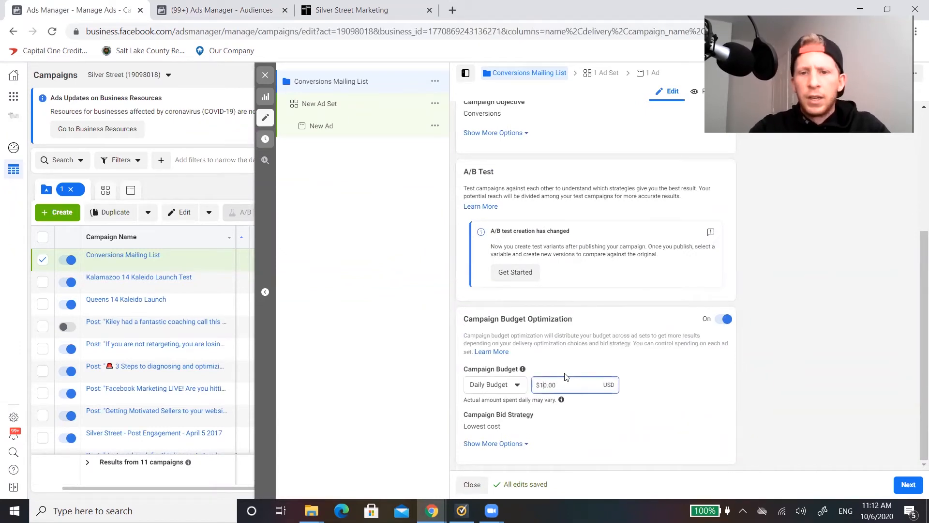
click(778, 377)
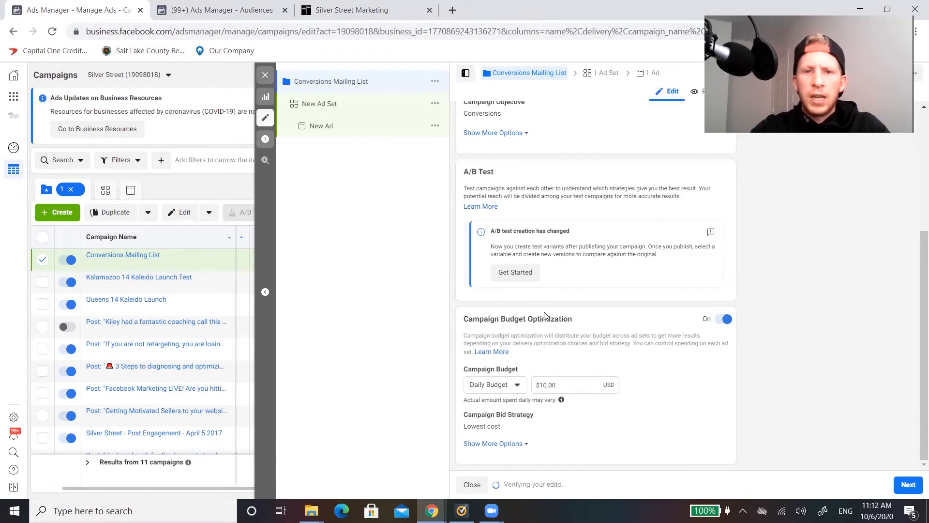
Rename the campaign's new ad set as Facebook Mailing List
click(341, 103)
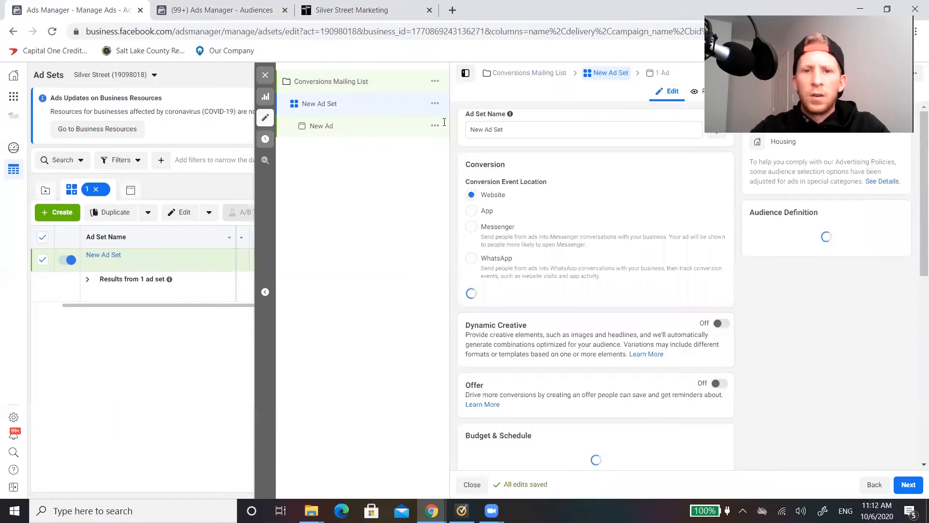
click(531, 130)
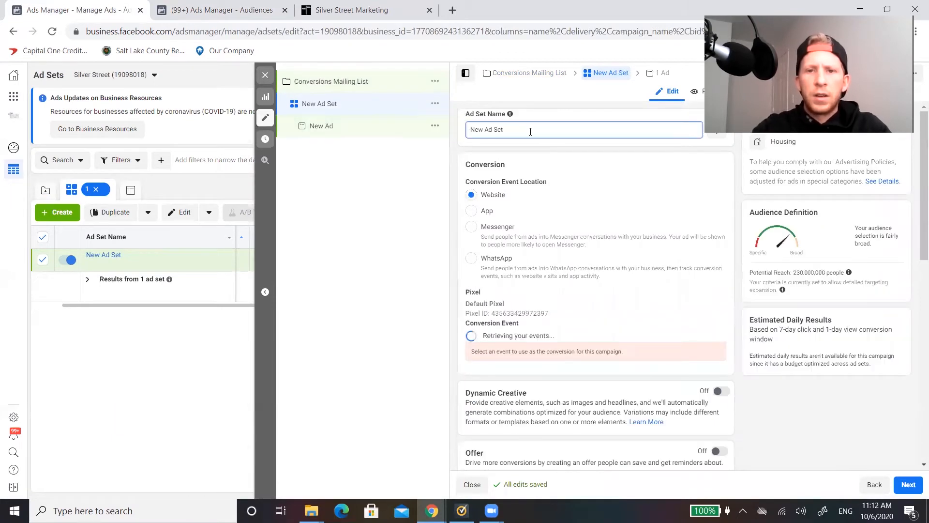
triple_click(469, 134)
text(Facebook Mailing List)
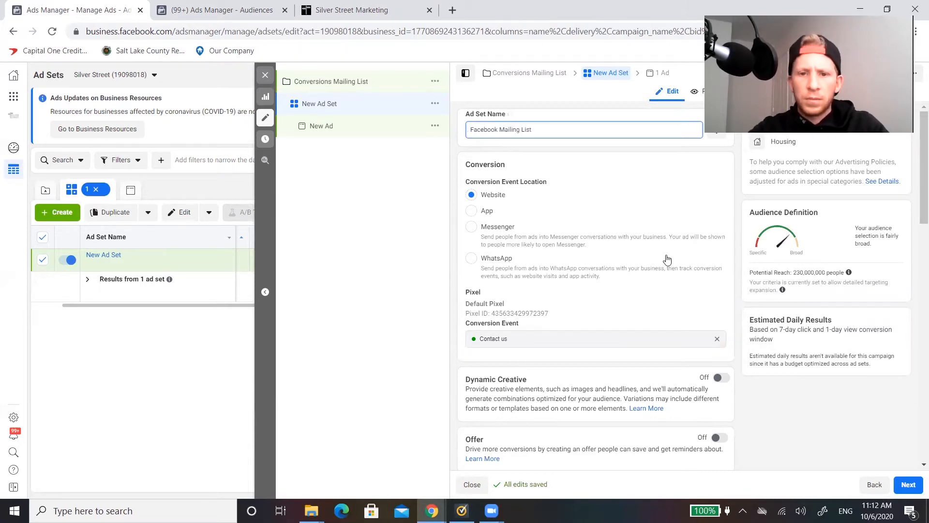
Turn on Dynamic Creative for the Facebook Mailing List ad set
scroll(591, 259, down, 3)
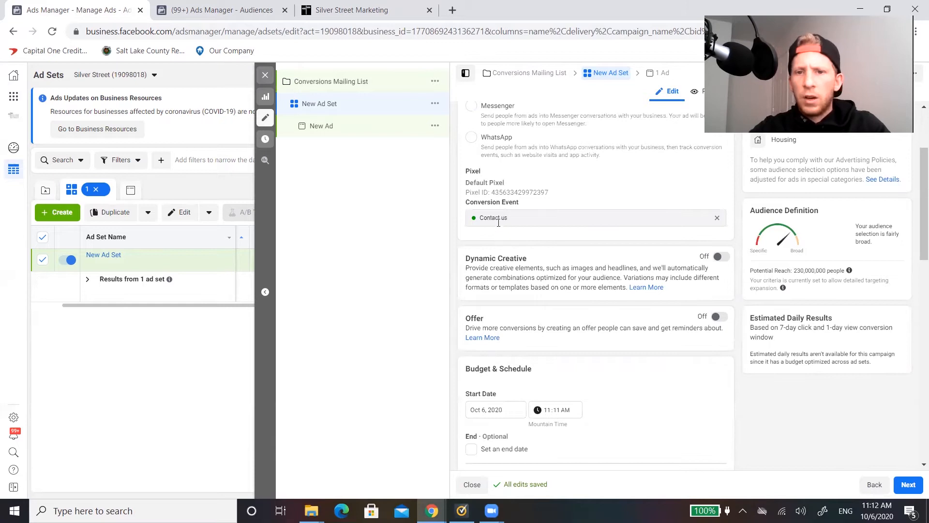
scroll(584, 271, down, 1)
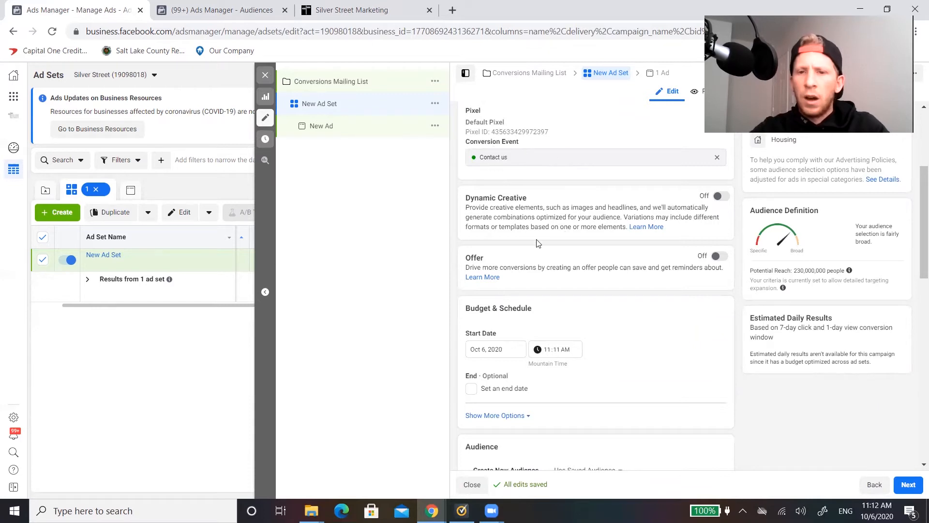
click(719, 195)
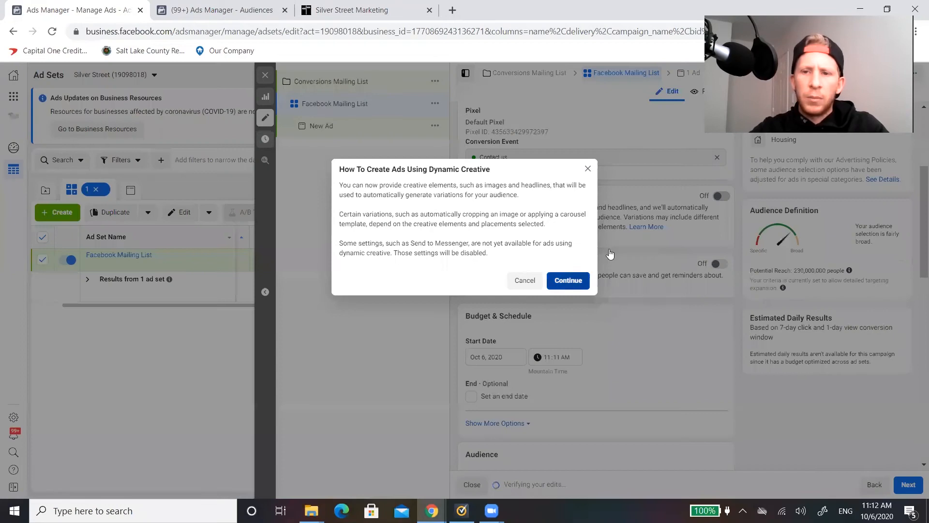
click(558, 285)
Target the Facebook Mail List custom audience in the ad set and remove the detailed targeting expansion
scroll(597, 292, down, 4)
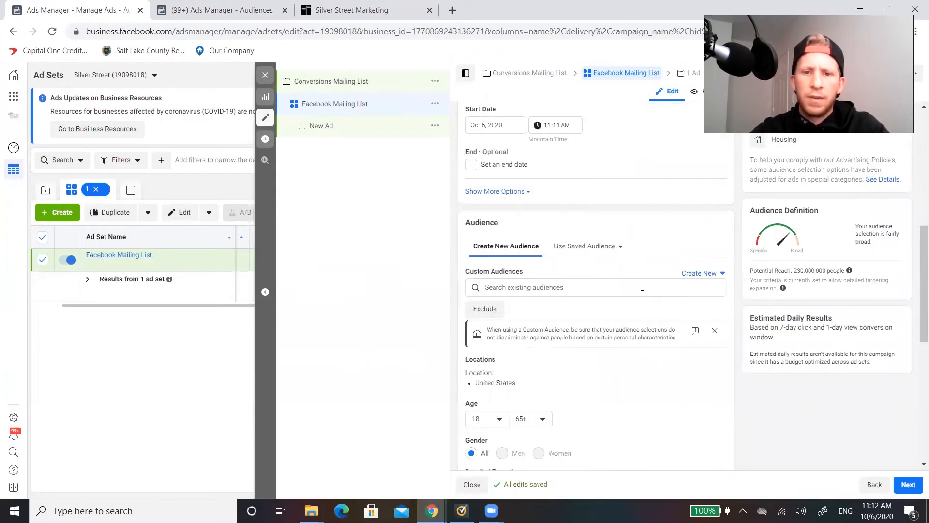
scroll(634, 265, down, 3)
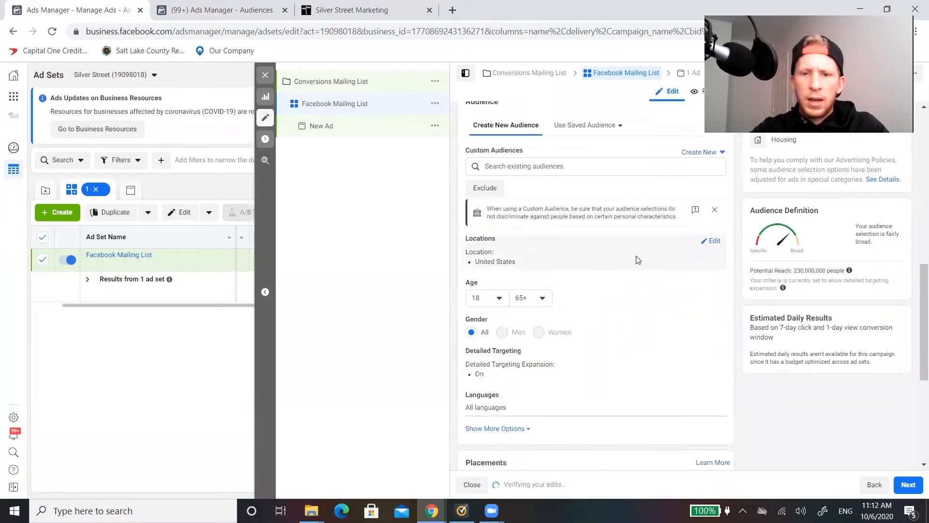
scroll(580, 203, up, 1)
click(545, 231)
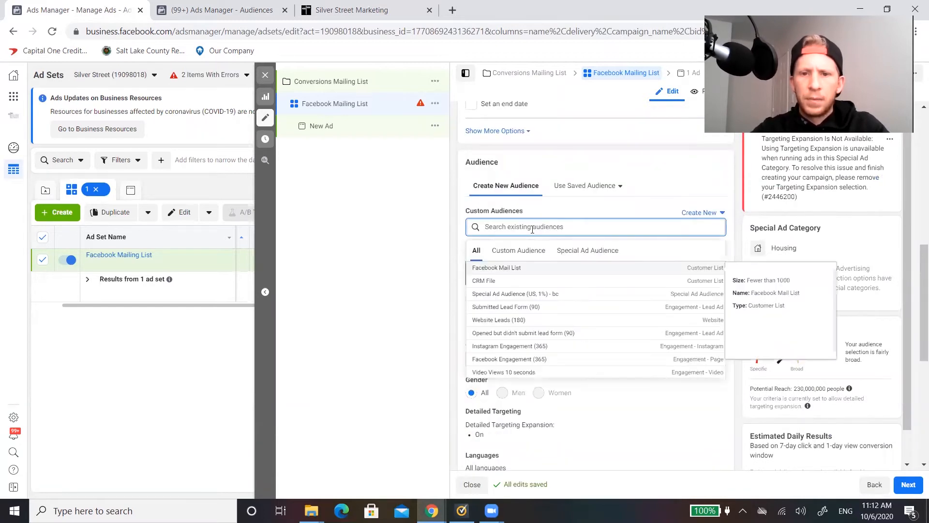
click(532, 271)
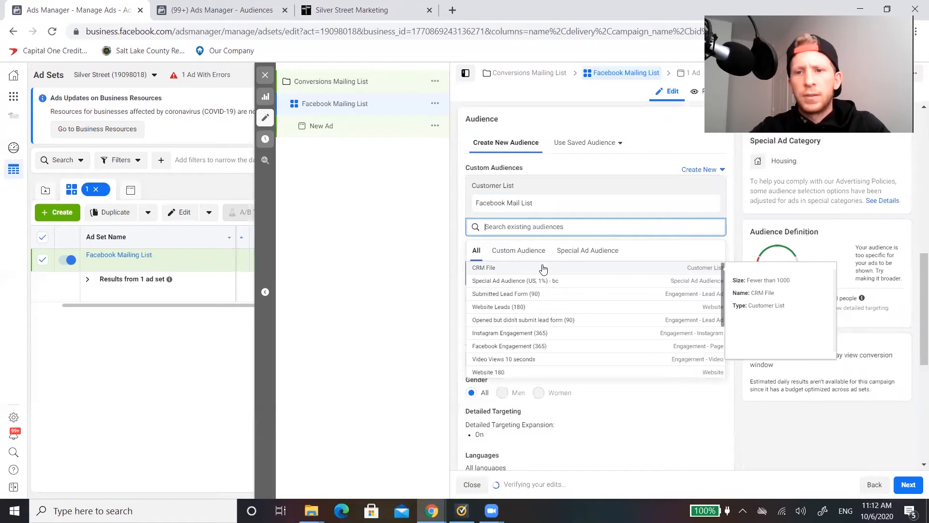
click(748, 238)
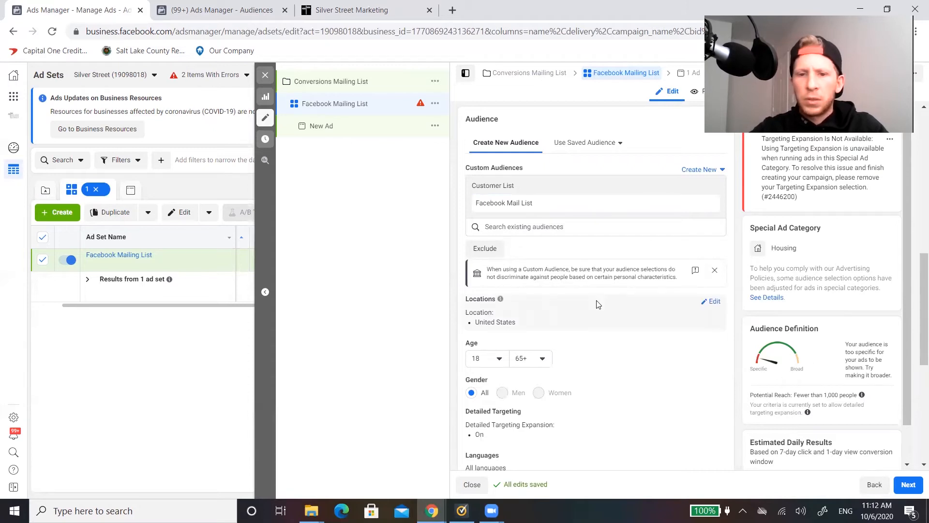
scroll(598, 303, down, 2)
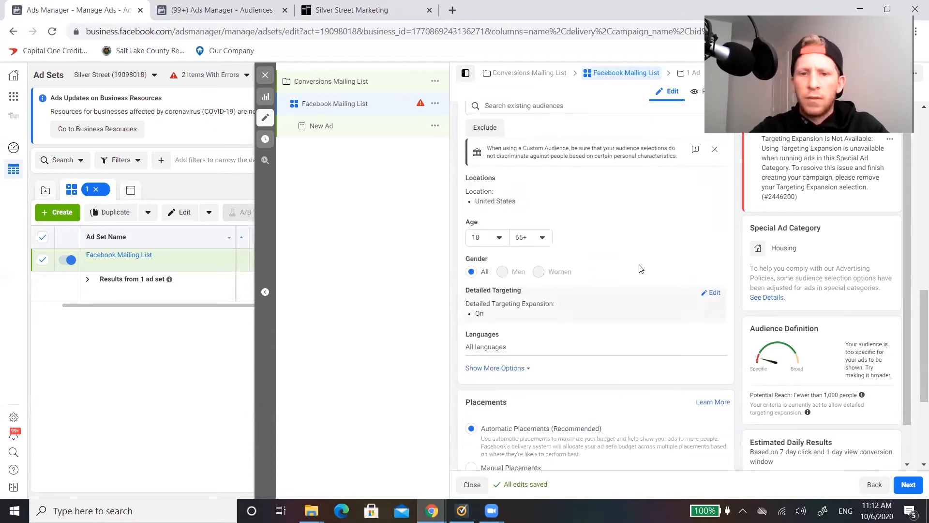
click(713, 292)
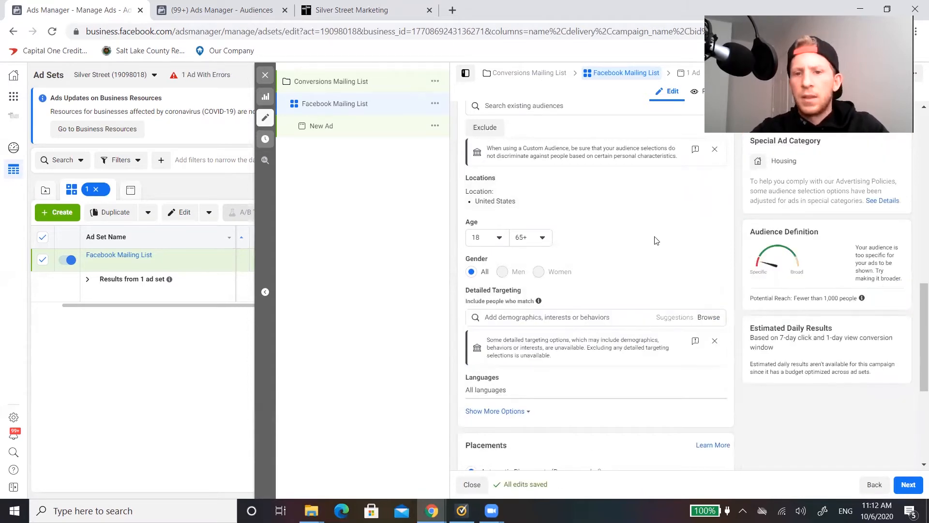
Add the CRM File customer list to the ad set's custom audiences and remove it again
scroll(656, 241, up, 2)
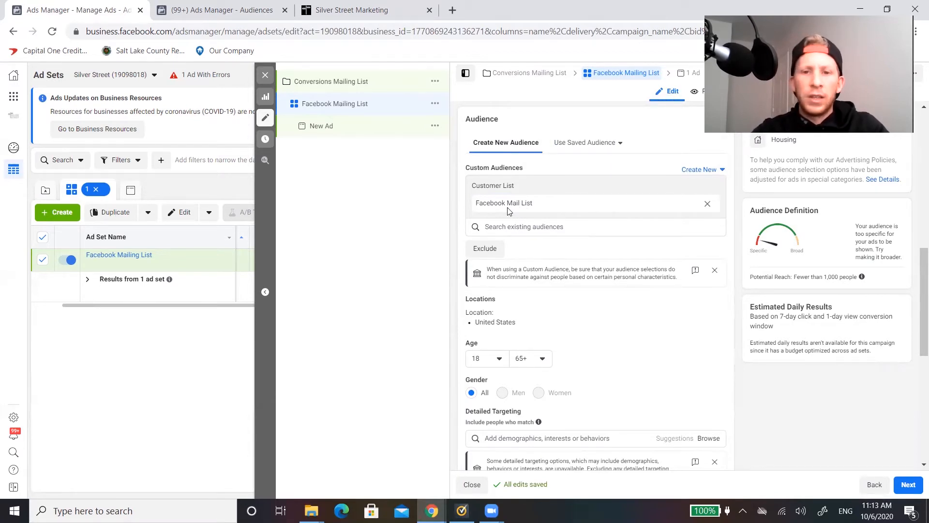
click(510, 225)
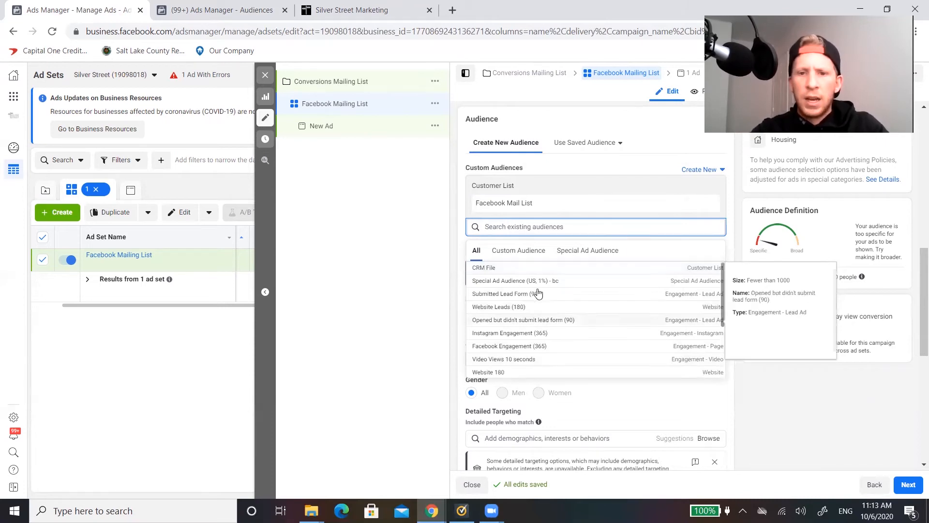
click(539, 269)
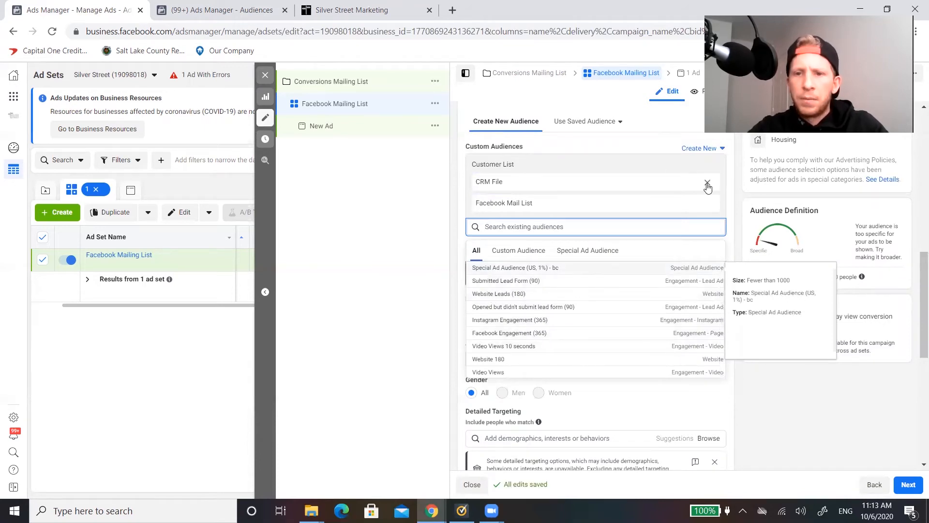
click(706, 183)
click(707, 182)
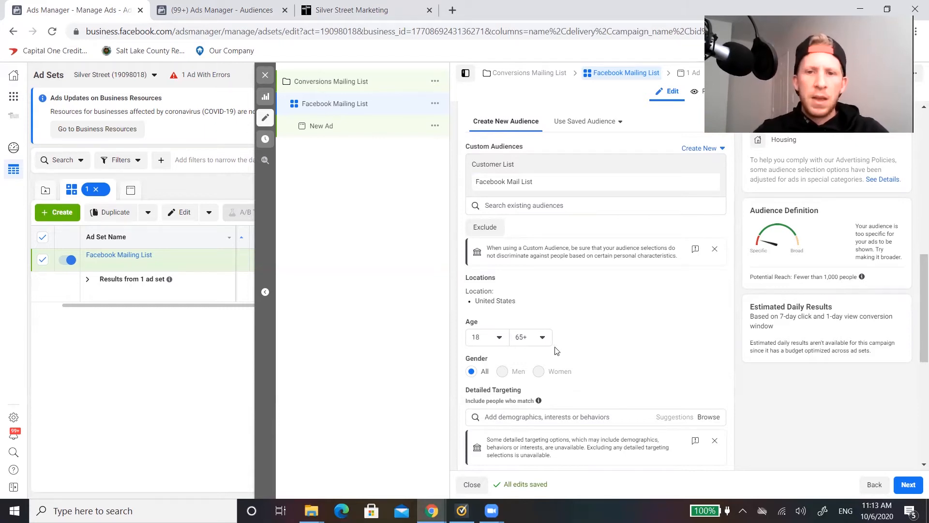
Switch the ad set from automatic to manual placements
scroll(556, 351, down, 3)
scroll(604, 232, down, 3)
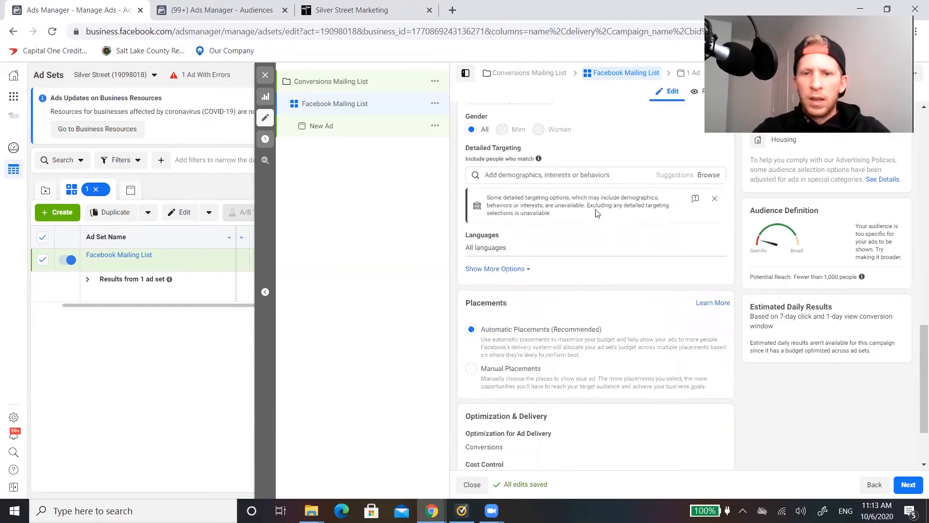
scroll(556, 217, up, 2)
scroll(555, 217, down, 2)
scroll(556, 219, down, 1)
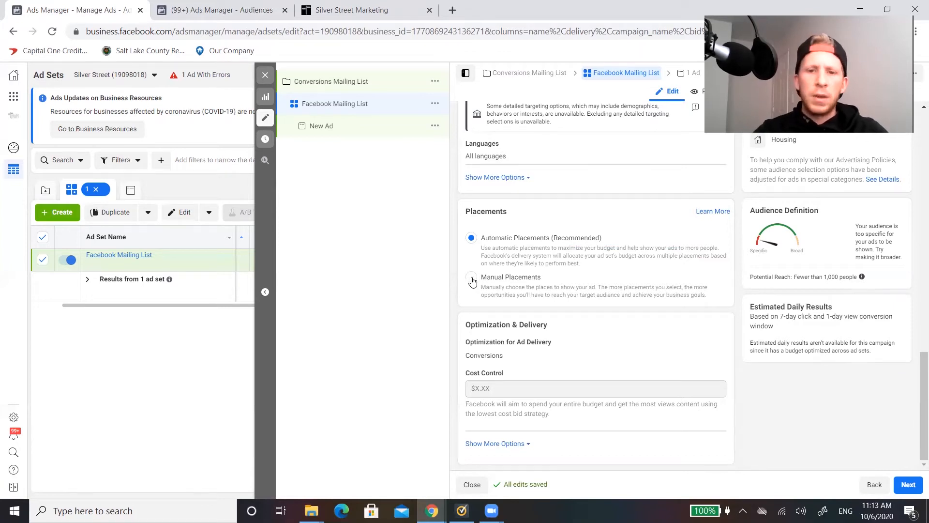
click(526, 296)
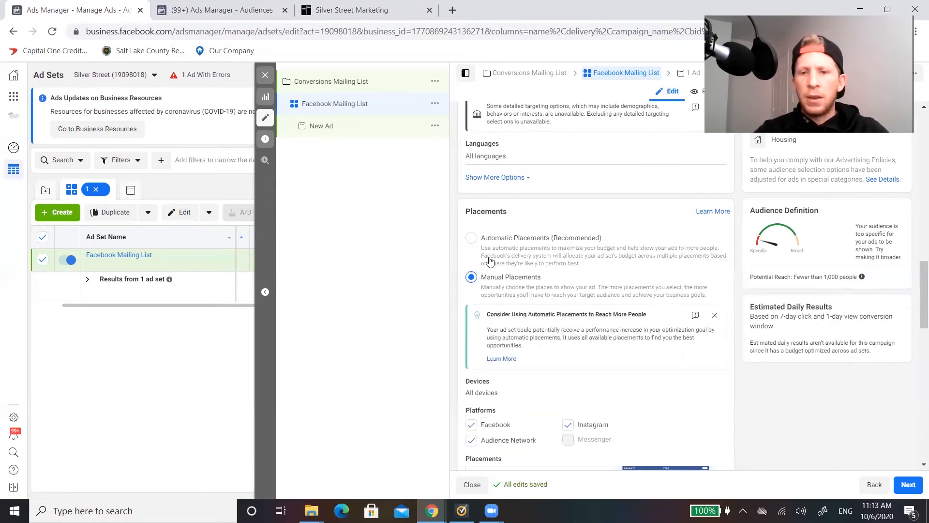
Exclude the Instagram Explore, Facebook Stories and Instagram Stories placements, and review the remaining placements through Apps and Sites
scroll(606, 297, down, 3)
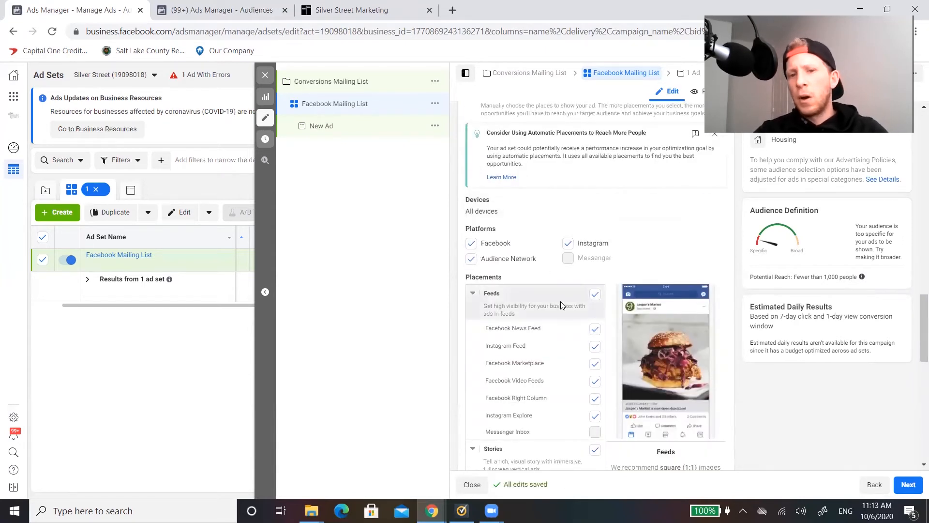
scroll(620, 292, down, 3)
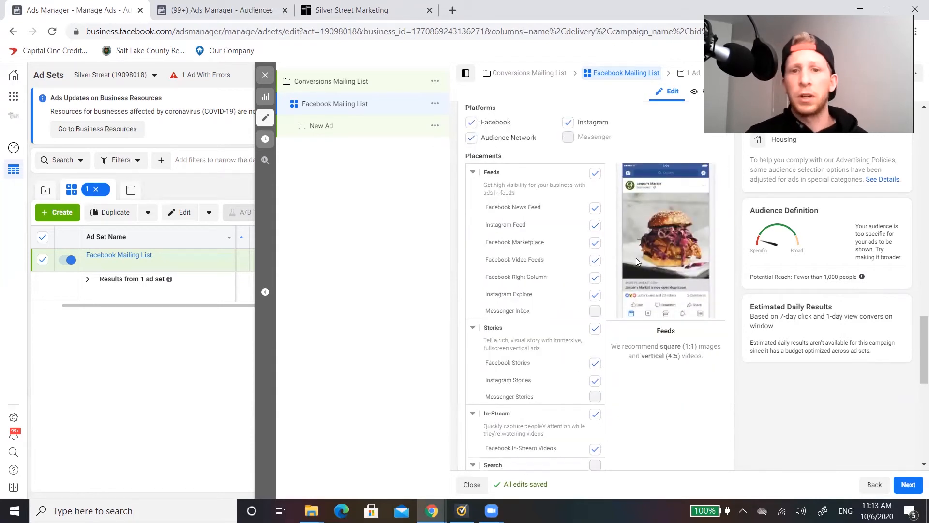
mouse_move(603, 310)
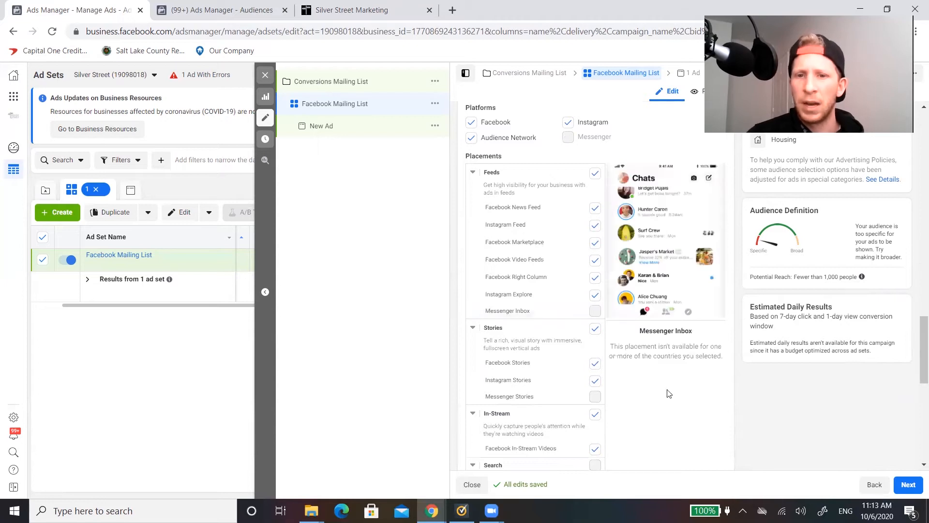
click(594, 294)
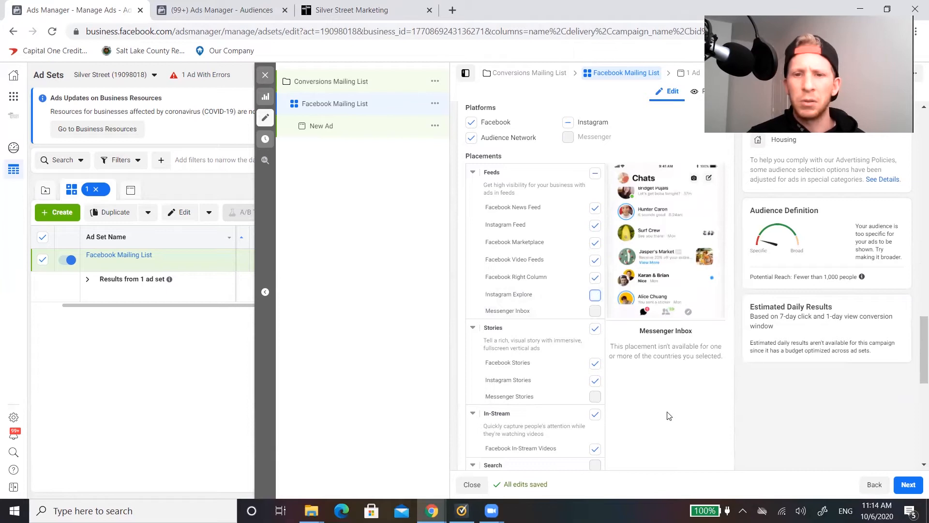
click(594, 363)
click(595, 381)
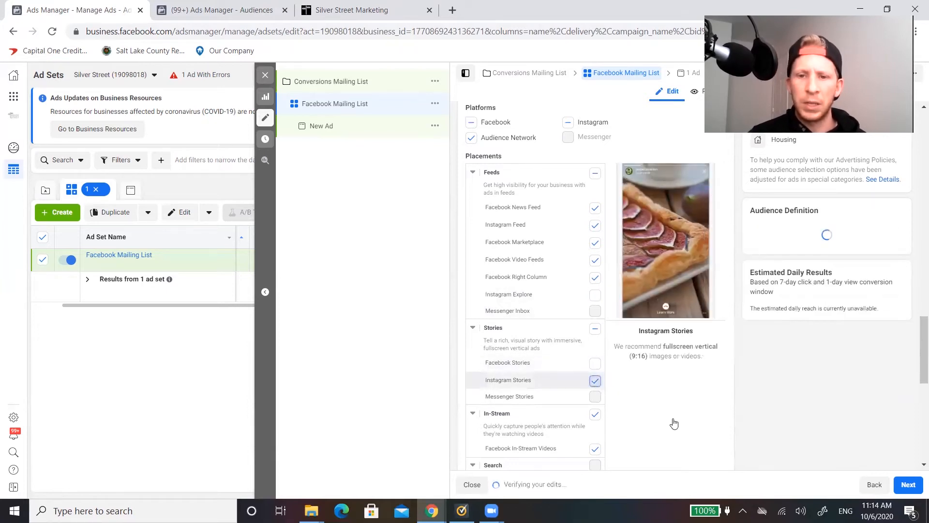
scroll(680, 412, down, 2)
scroll(681, 412, down, 1)
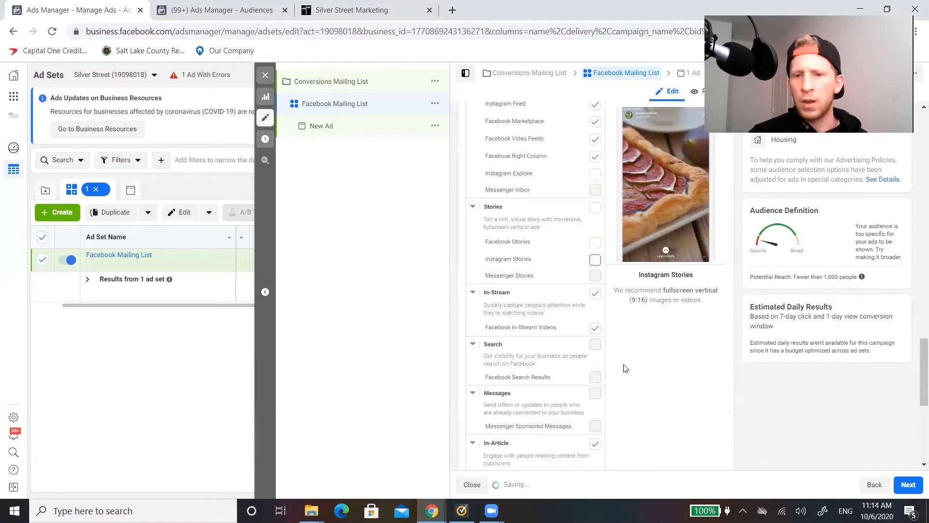
scroll(623, 366, down, 2)
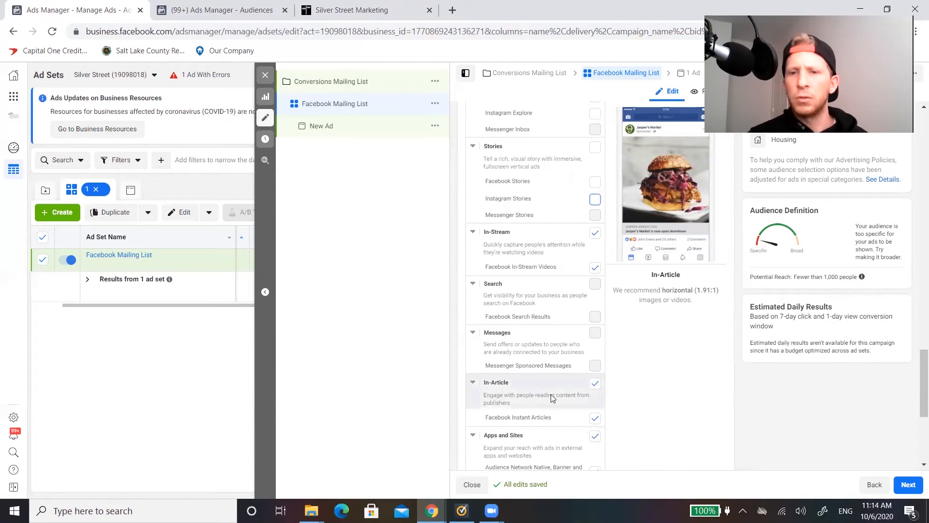
scroll(624, 345, down, 2)
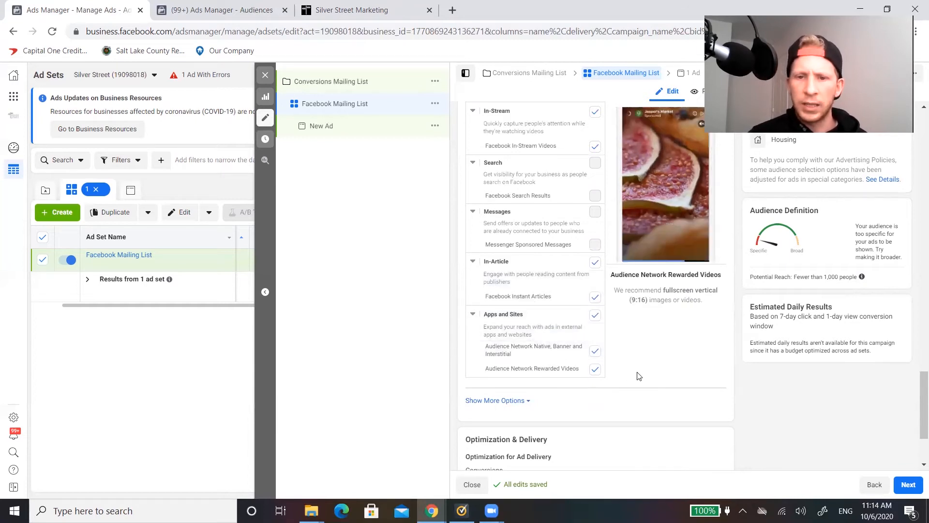
Exclude the Audience Network Rewarded Videos placement and check the remaining placements and the Optimization & Delivery settings
click(595, 370)
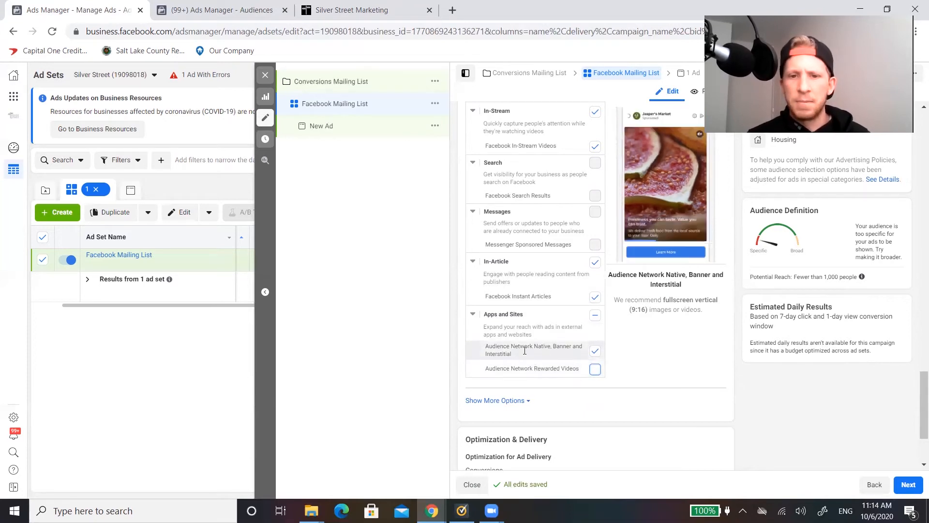
scroll(653, 354, down, 3)
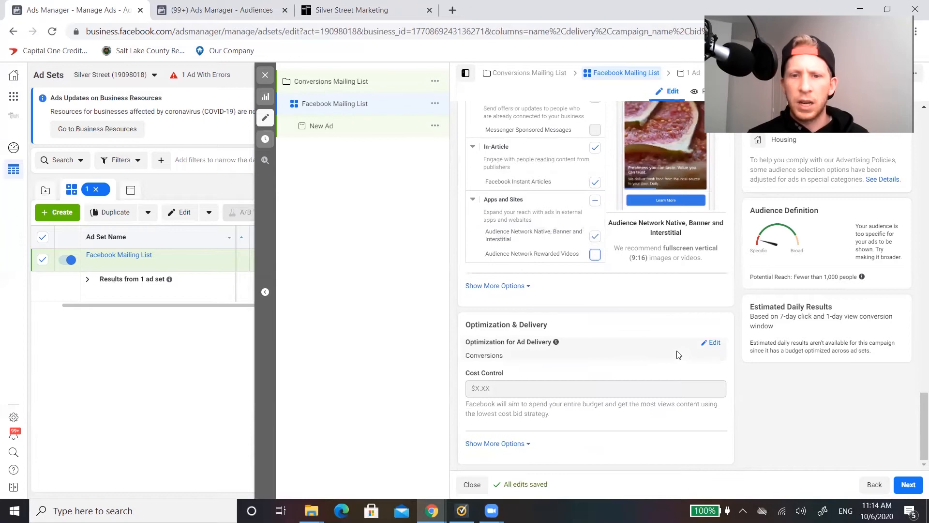
scroll(590, 229, up, 3)
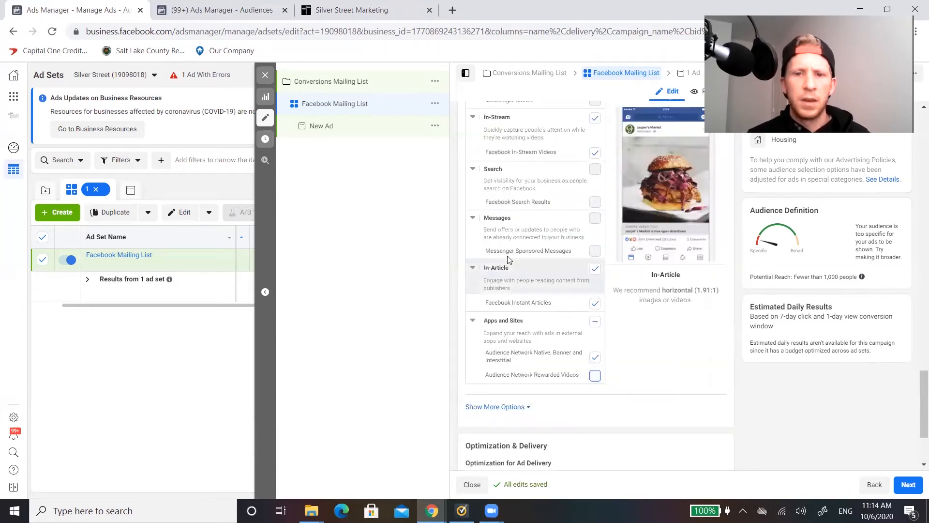
Open the new ad under the Facebook Mailing List ad set and name it Facebook Mailing List
click(327, 129)
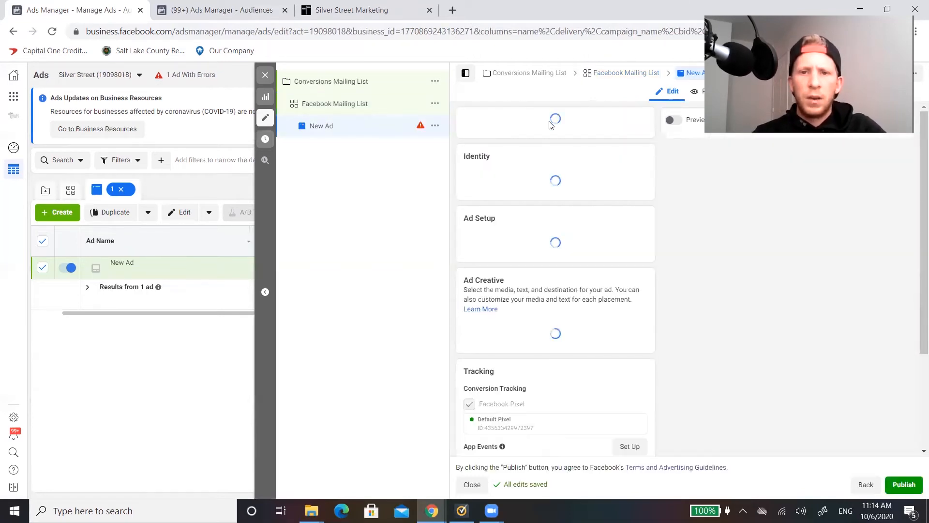
drag(530, 125, 463, 127)
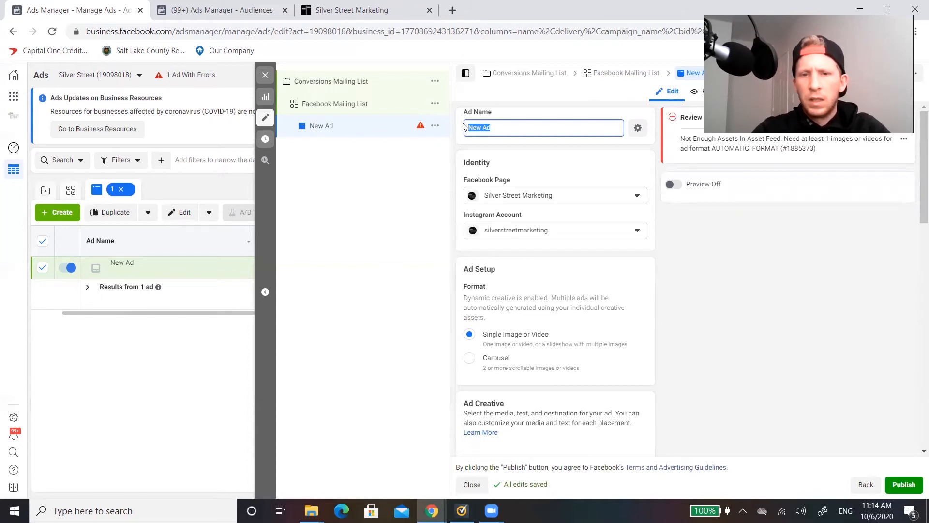
text(Facebook Mailing List)
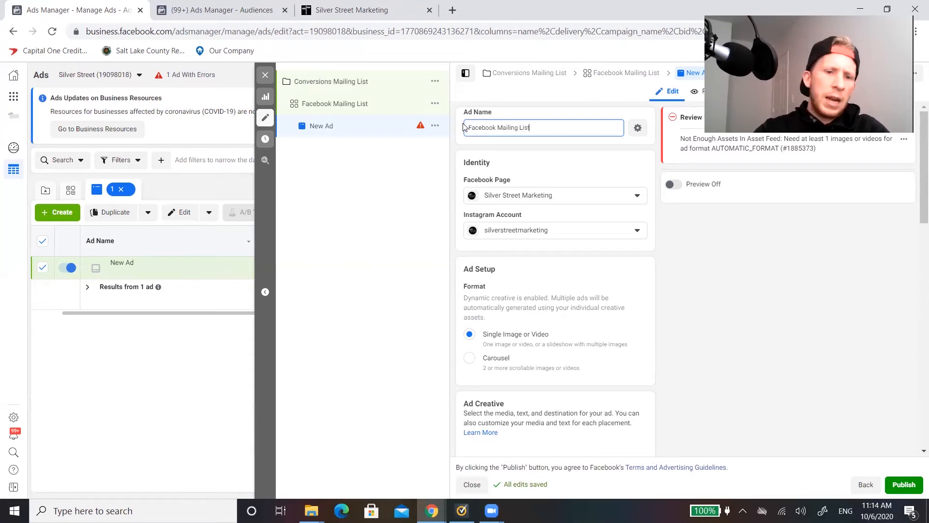
Open the Realtor Copy text document and copy its "We provide solutions for headache properties!" passage into the ad's primary text
key(super+s)
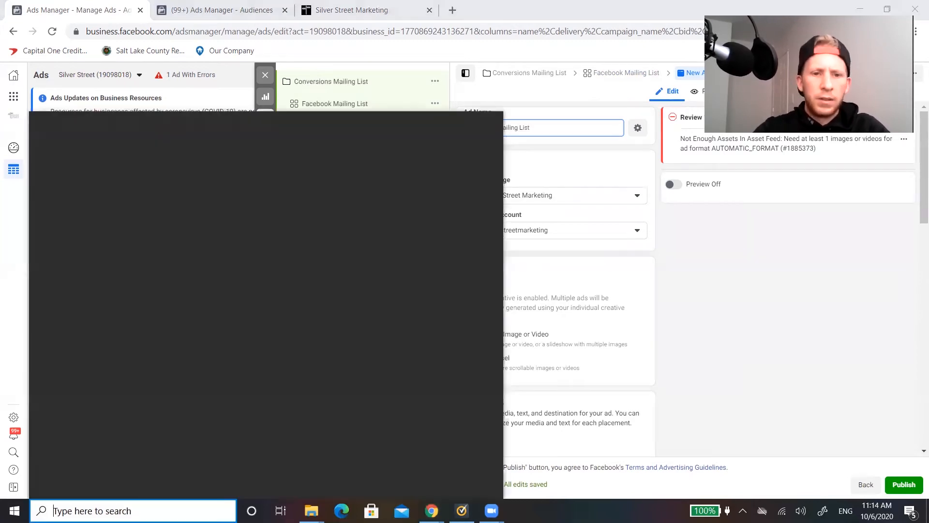
text(copy)
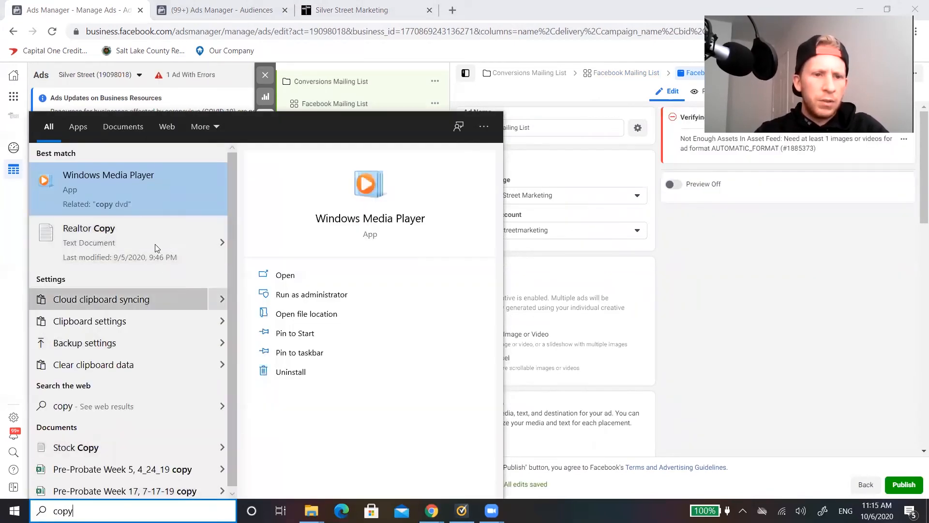
click(155, 243)
click(527, 293)
text(💢We provide solutions for headache properties! Even ones behind on payments, taxes, repairs, or stuck in probate💢  We just want to make your life easier by helping you sell your house "As-Is" without you having to pay for any fees or repairs! 🏠  Start the cash offer process 👉  We can start the initial offer process online today and get you a cash offer this week!🔥  We close in as fast as 7 days, and can even help with moving or clean up. Learn more about our cash offer 👉)
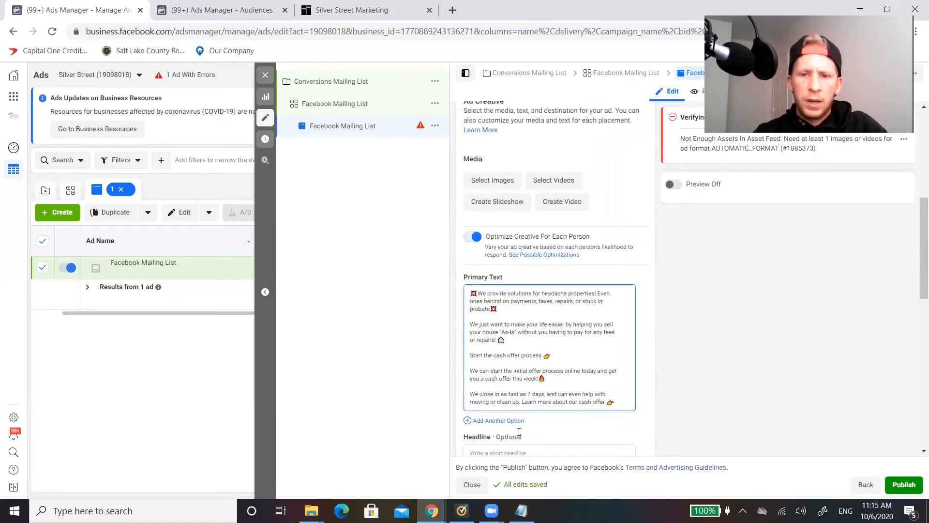
Add a second primary text option using the "Are you still looking to sell your home?" passage from the Realtor Copy document
click(498, 421)
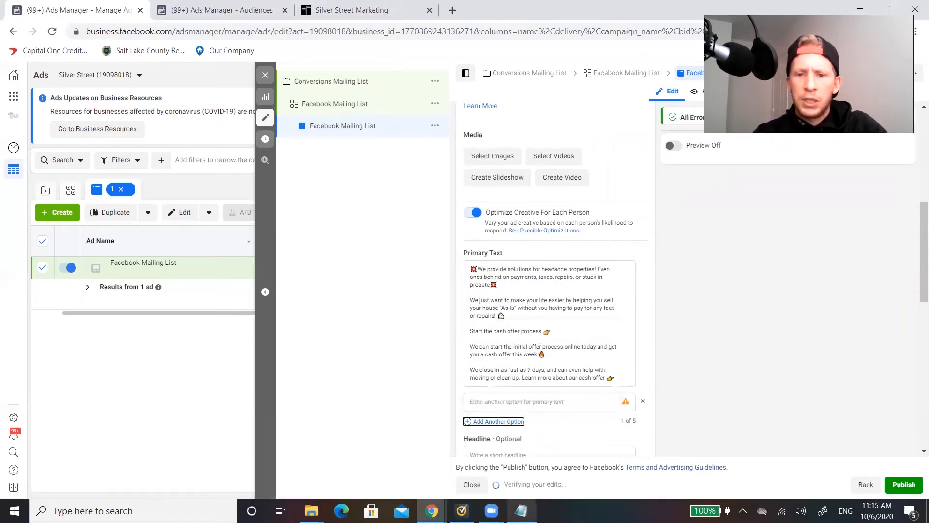
key(alt+Tab)
drag(584, 326, 411, 288)
key(alt+Tab)
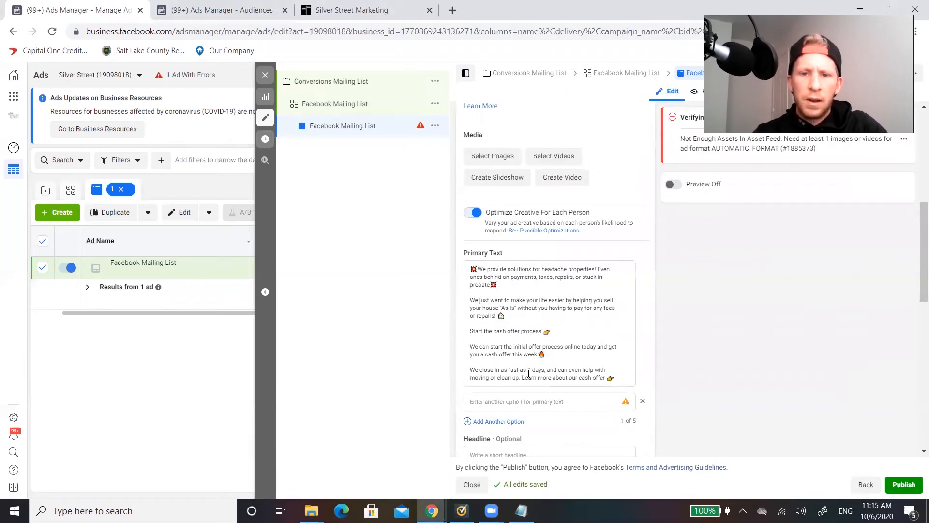
click(538, 401)
text(Are you still looking to sell your home? We buy homes "as-is" for cash. Come get your no-obligation offer today.  Start the cash offer process 👉)
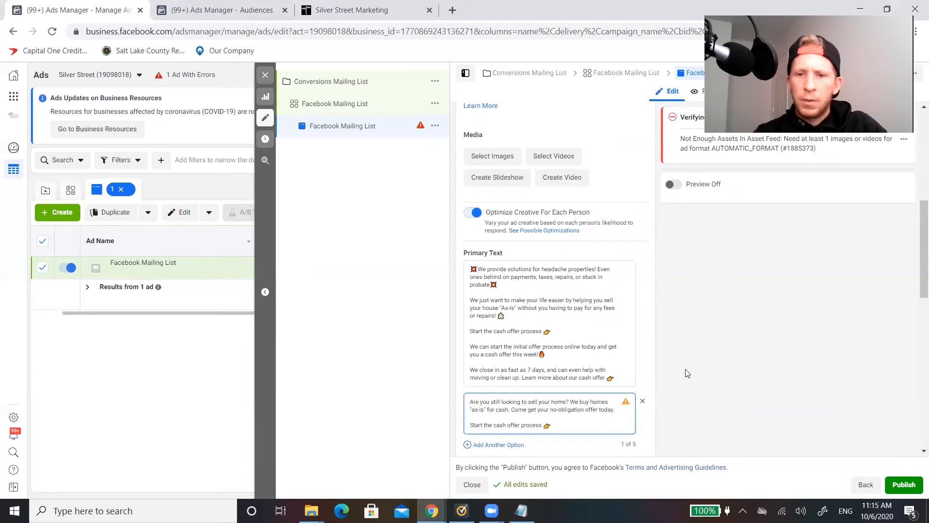
click(565, 332)
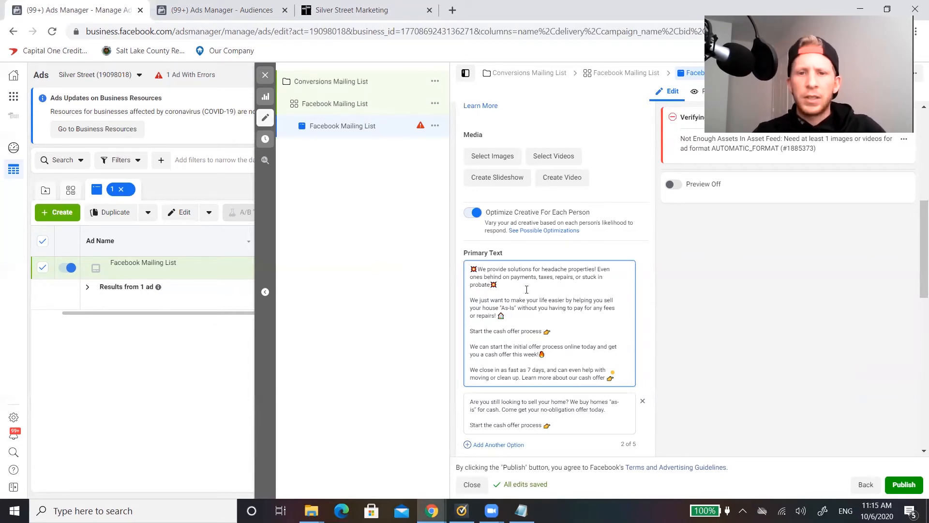
Add the account image CTA Img.png to the ad's media
scroll(546, 311, up, 3)
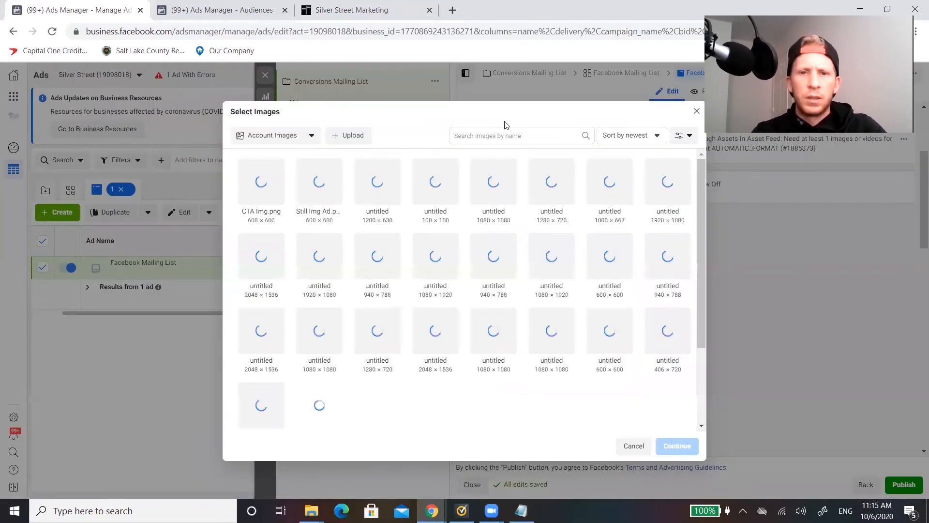
click(695, 112)
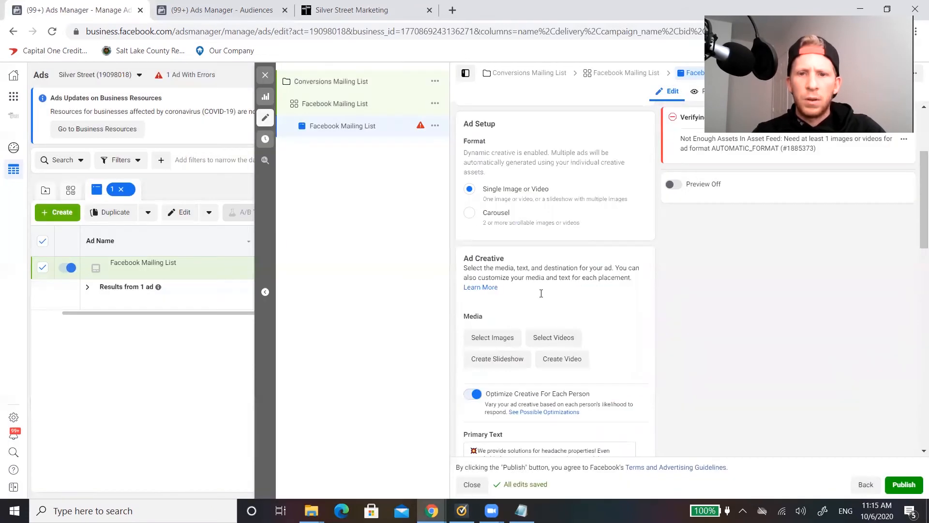
click(489, 335)
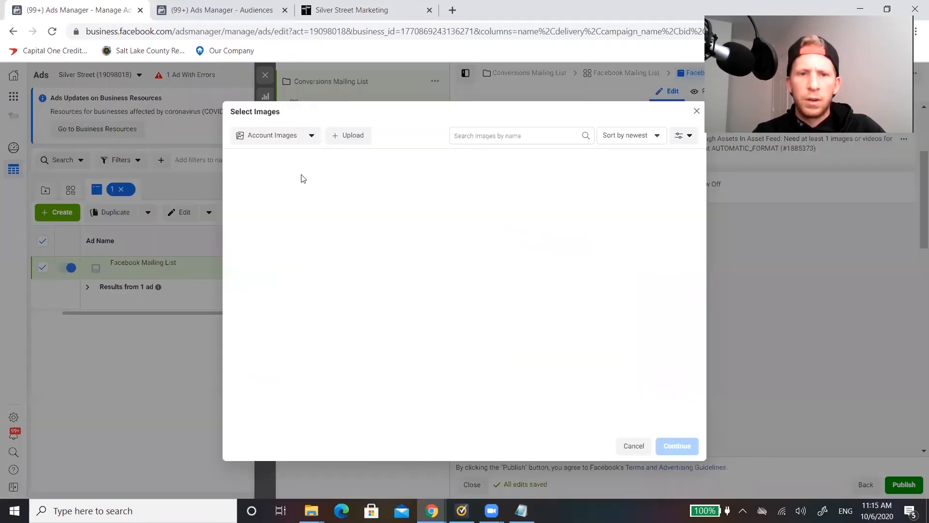
click(253, 183)
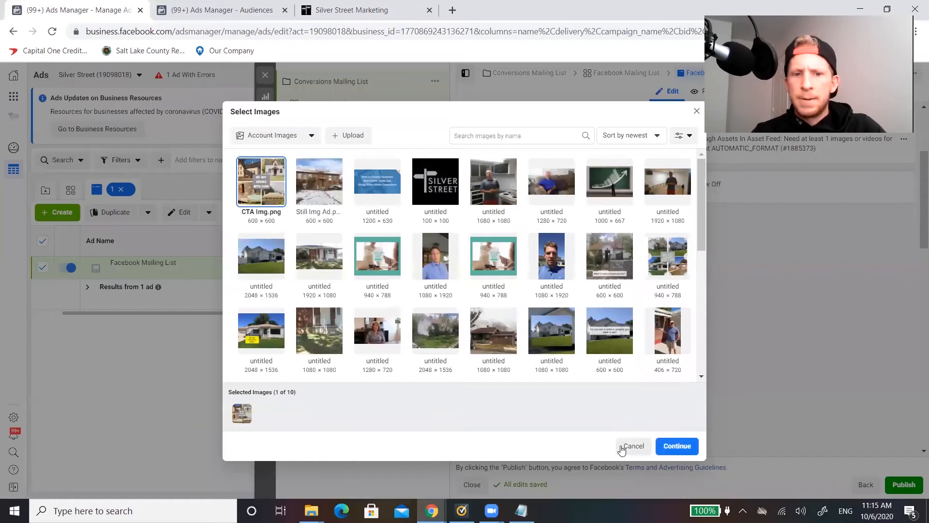
click(678, 446)
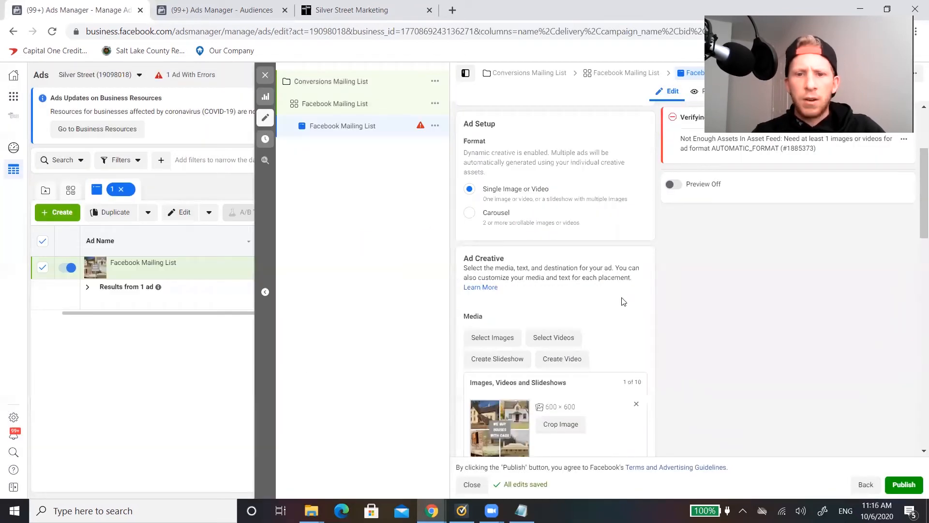
scroll(578, 300, down, 1)
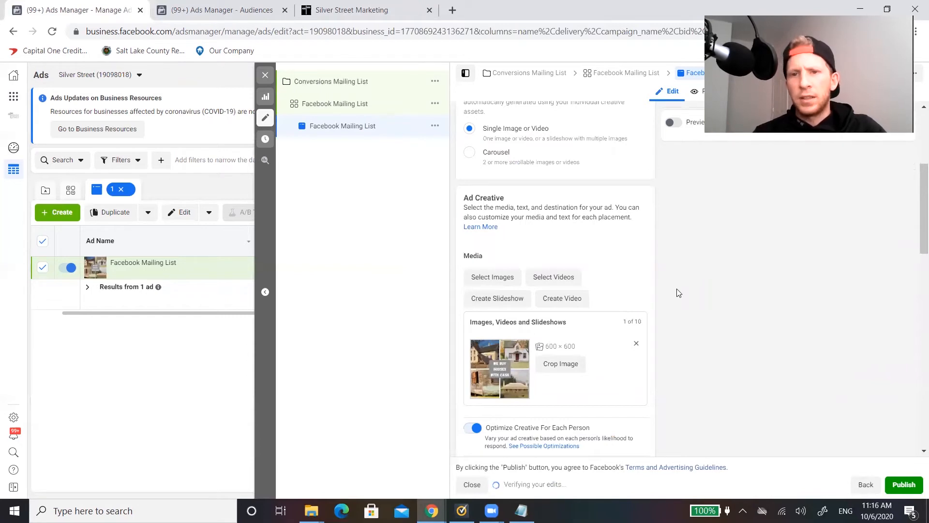
click(672, 122)
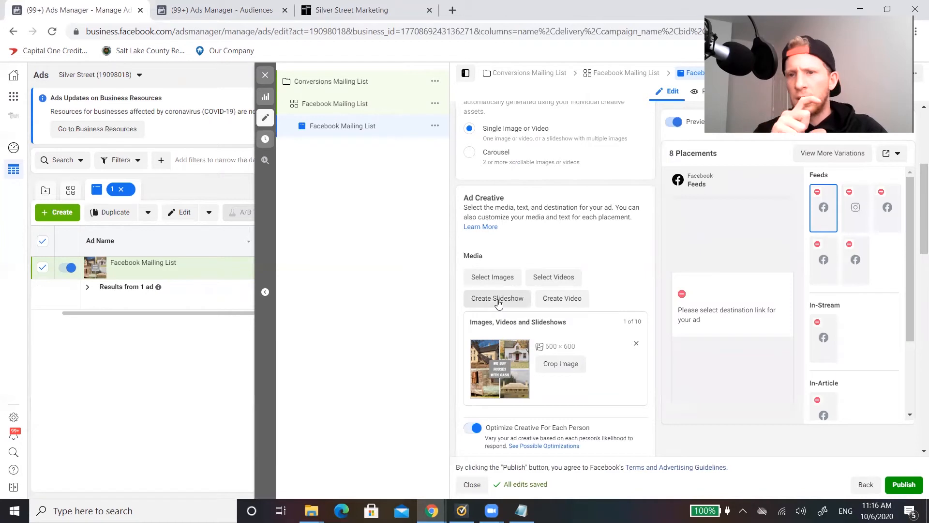
scroll(537, 324, down, 8)
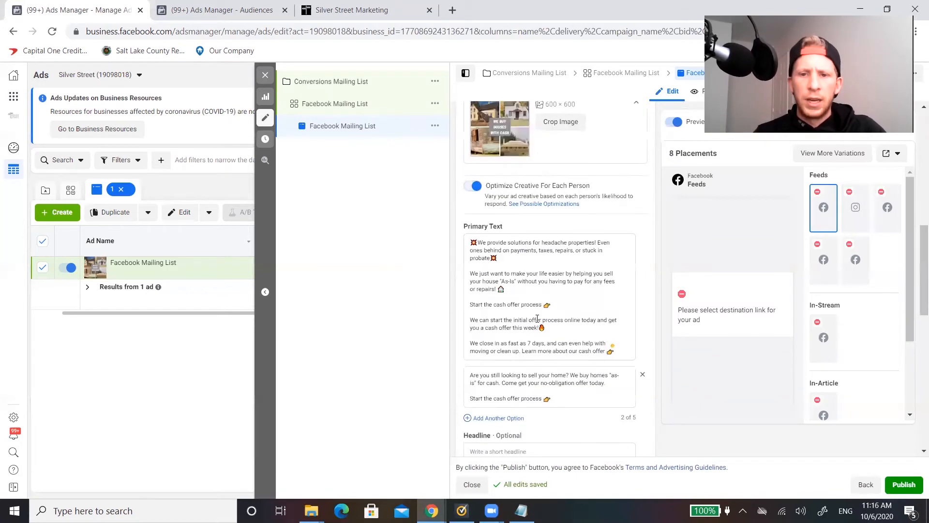
scroll(545, 341, down, 4)
click(507, 252)
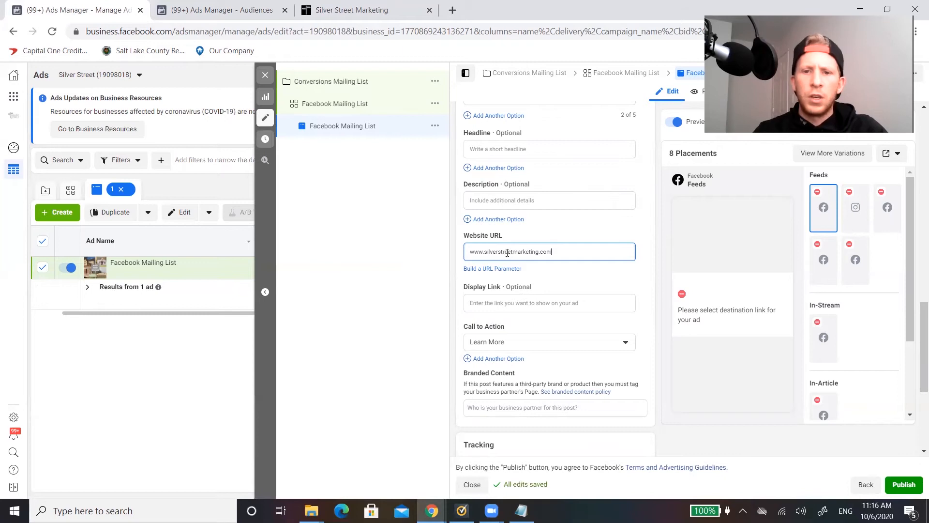
click(592, 269)
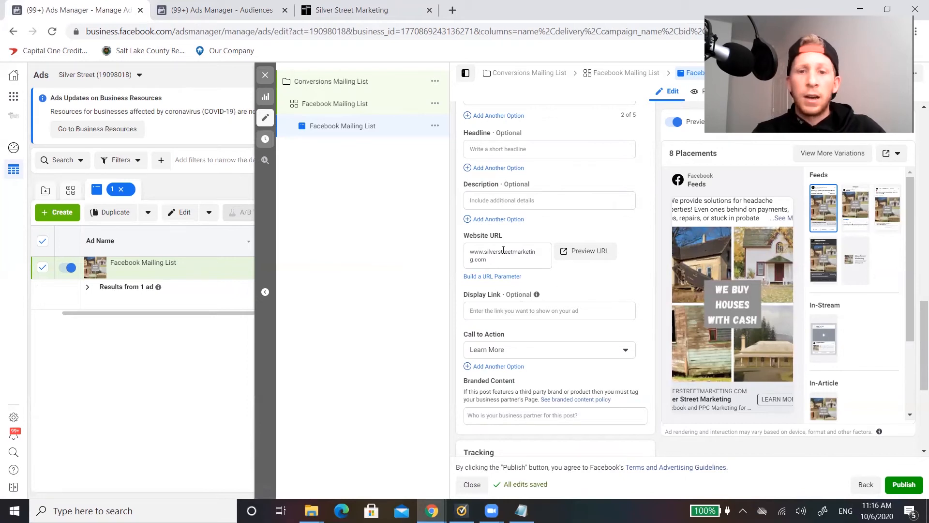
Upload the 600 × 600 "We Buy Houses" video and add it to the ad's media alongside the image
scroll(518, 280, up, 6)
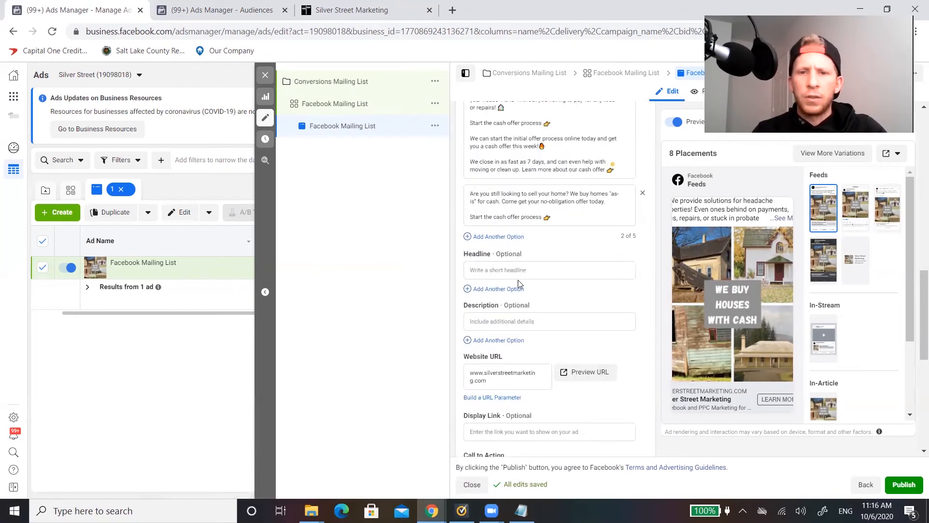
scroll(589, 304, up, 3)
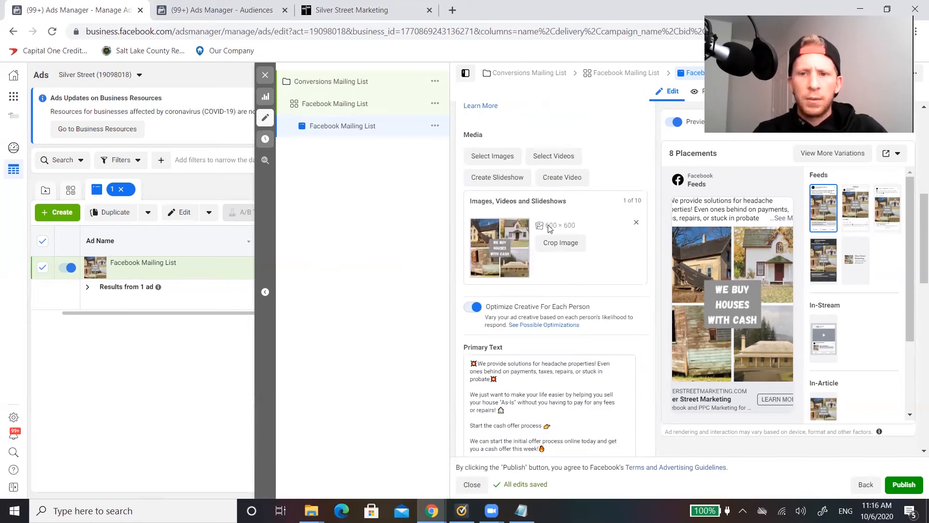
click(555, 163)
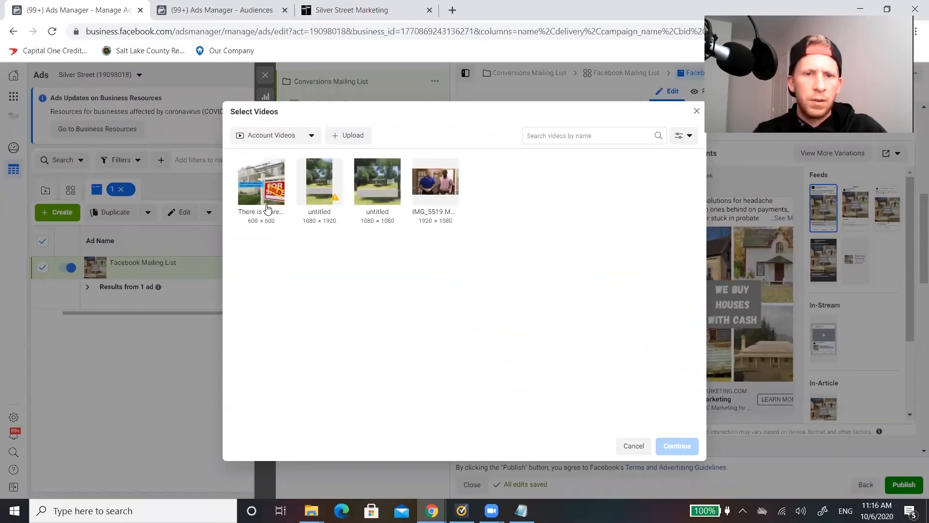
click(355, 137)
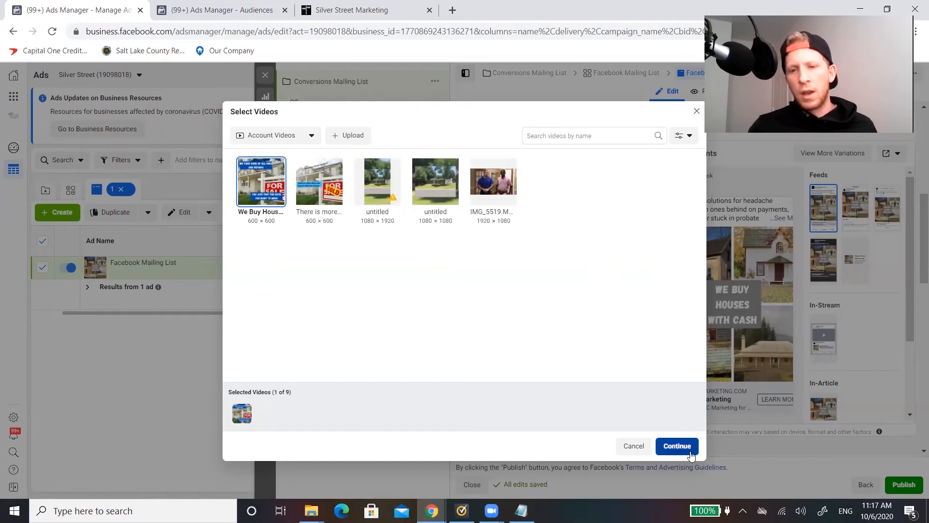
click(677, 445)
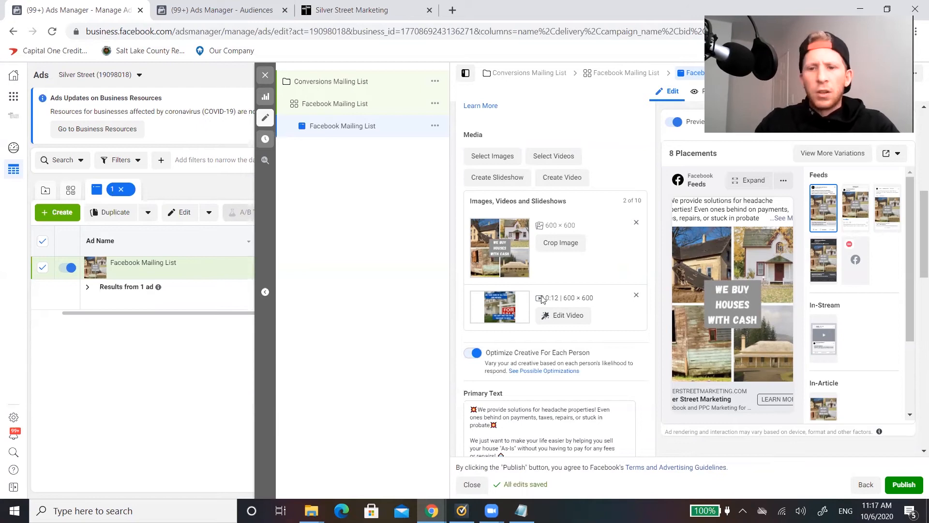
Review the ad's media and primary texts, check the preview sharing options, and preview the ad in the Instagram Feed placement
scroll(541, 299, down, 4)
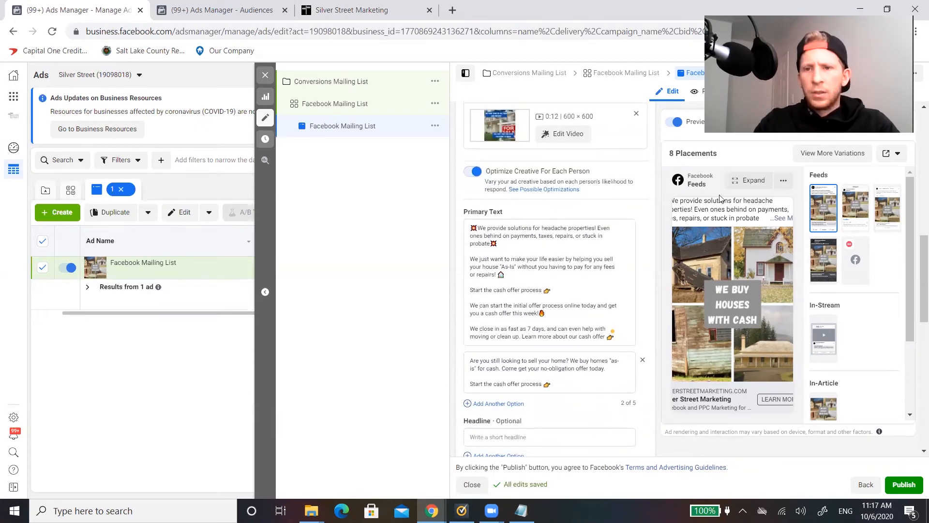
scroll(721, 198, up, 1)
scroll(836, 192, up, 2)
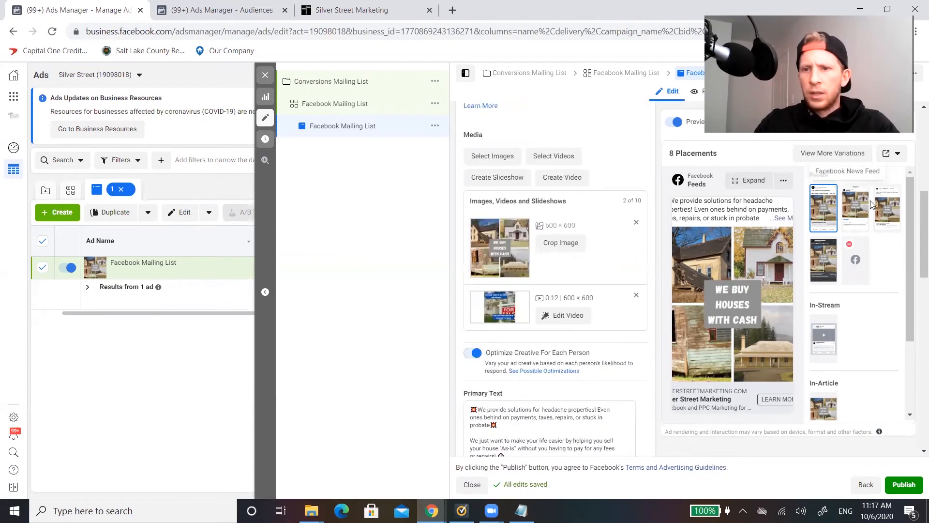
scroll(522, 315, down, 2)
scroll(569, 286, down, 1)
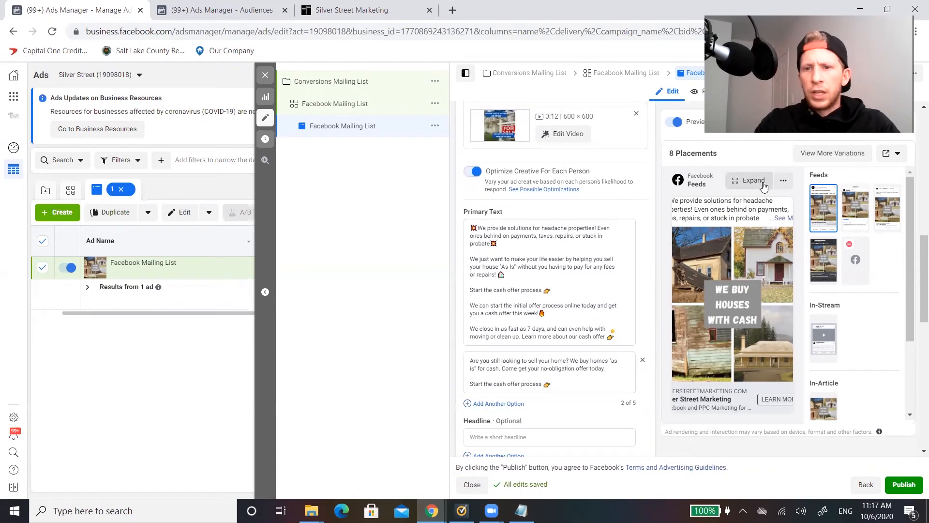
scroll(872, 180, up, 1)
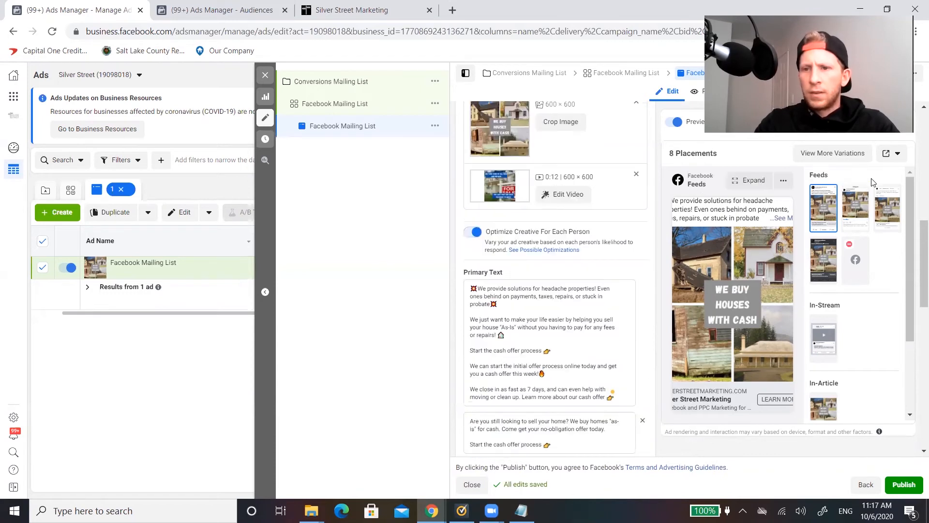
click(893, 155)
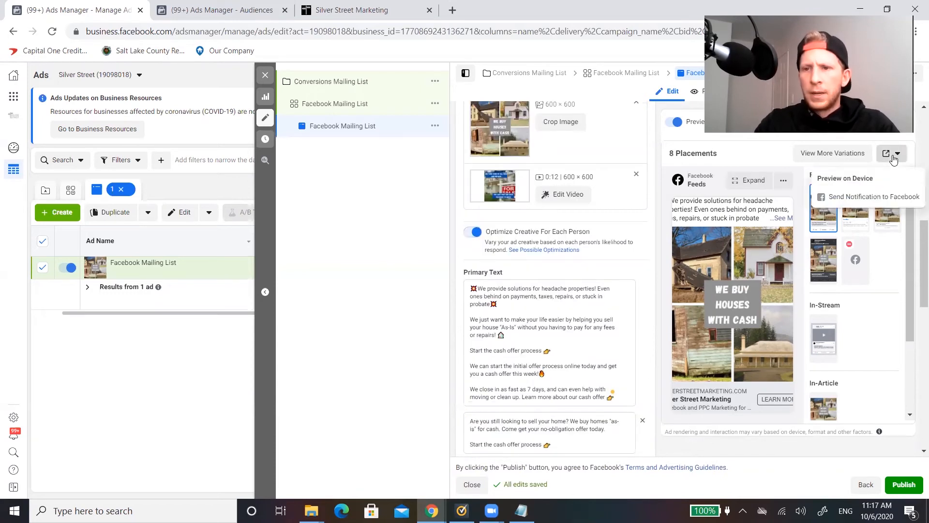
click(893, 156)
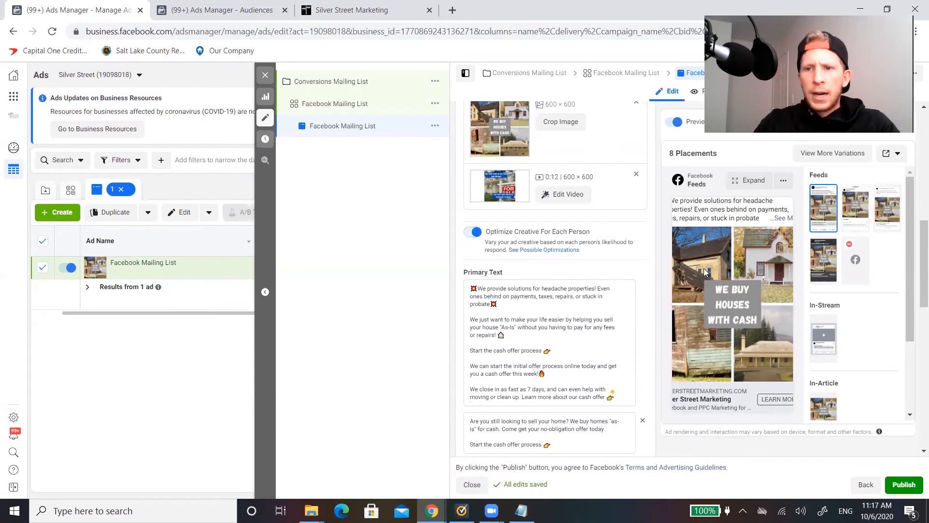
click(854, 225)
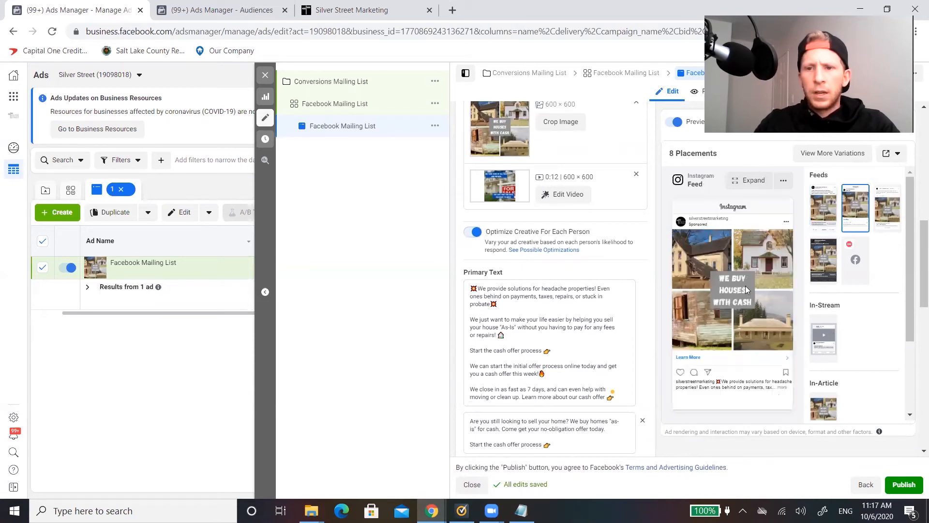
Preview the ad in the Facebook Marketplace placement and review the first primary text, including its expanded version in the preview
click(892, 223)
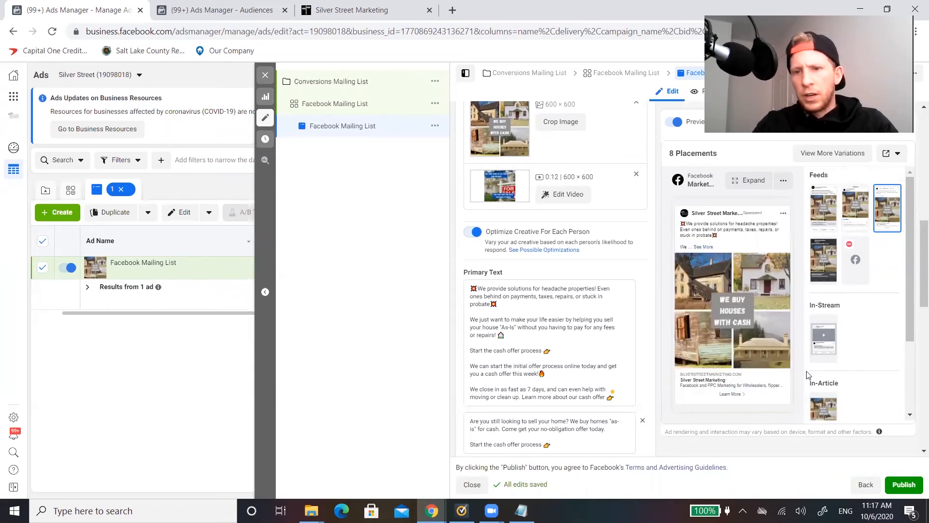
scroll(605, 309, down, 1)
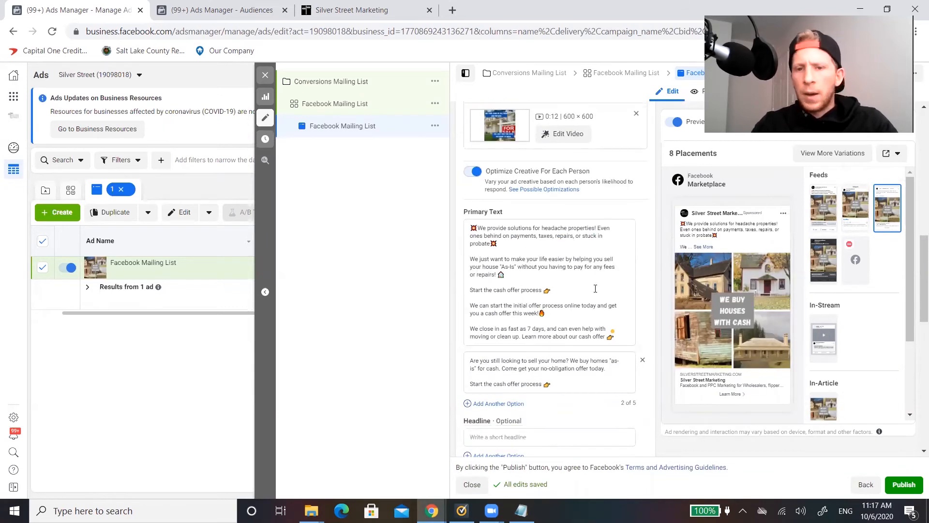
click(578, 287)
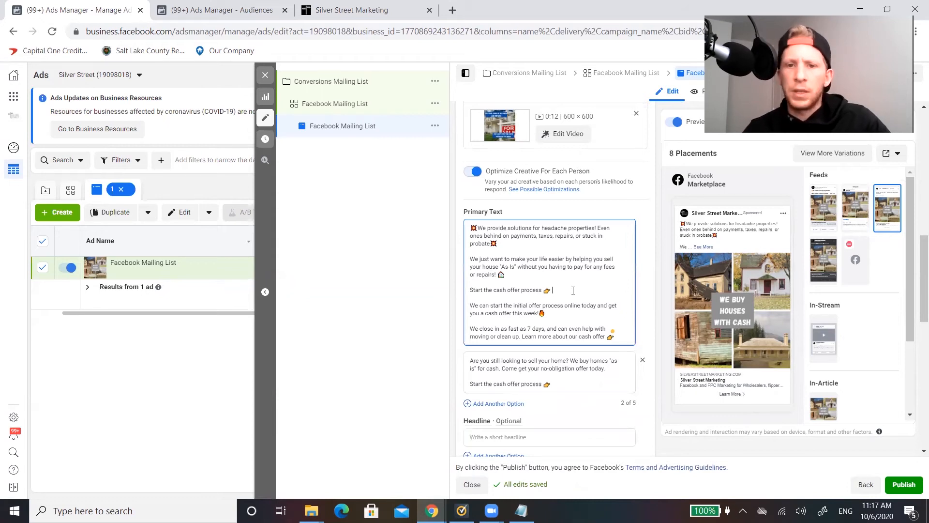
drag(565, 290, 465, 220)
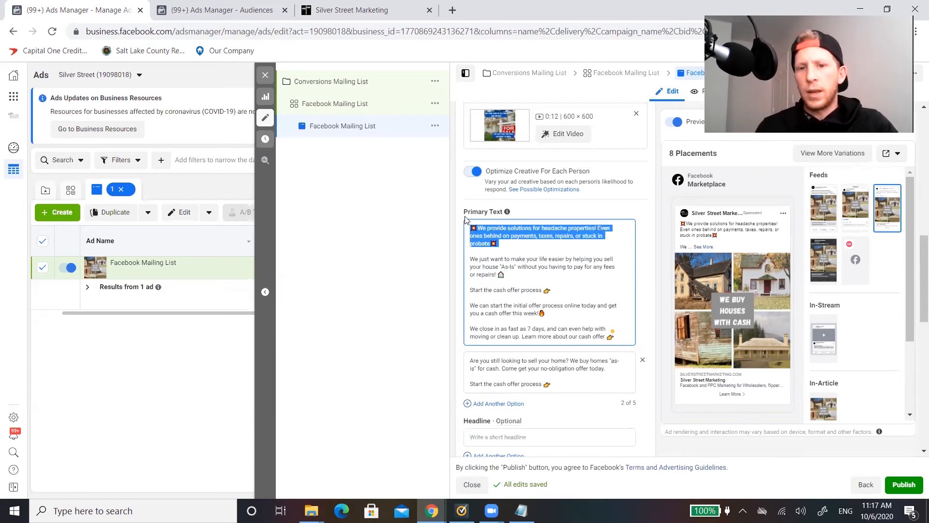
click(479, 257)
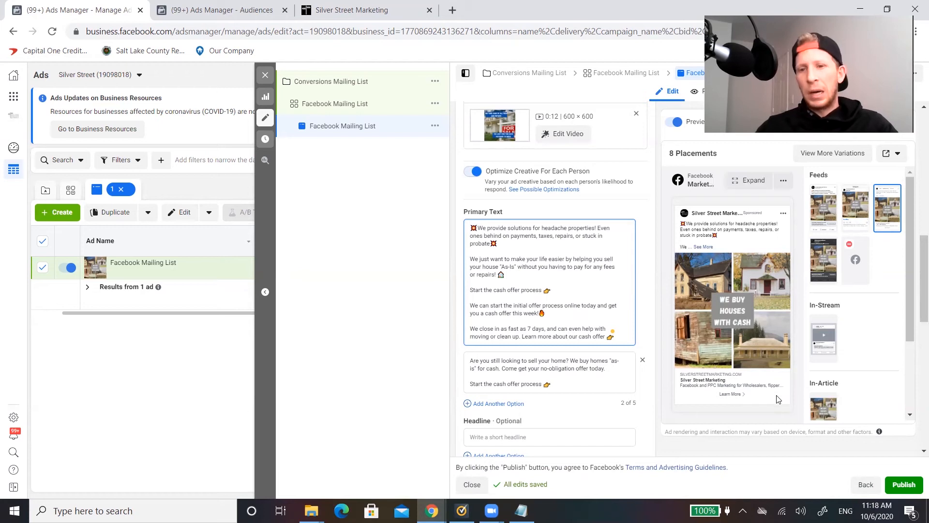
click(703, 248)
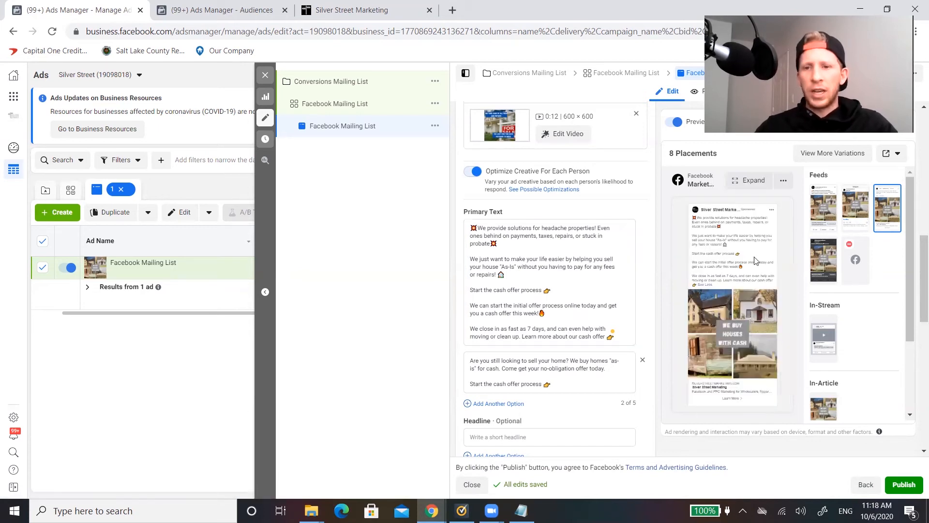
click(555, 289)
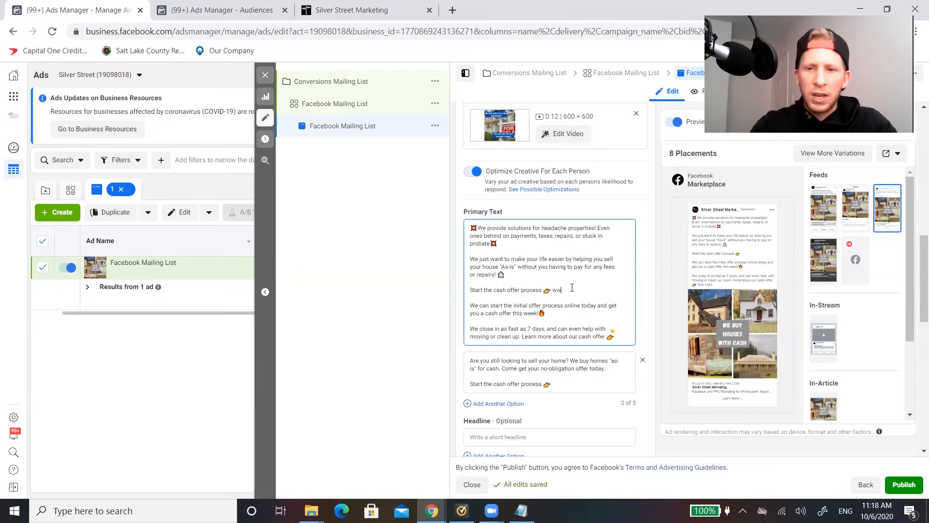
text(www.silverstreetmarketing.com)
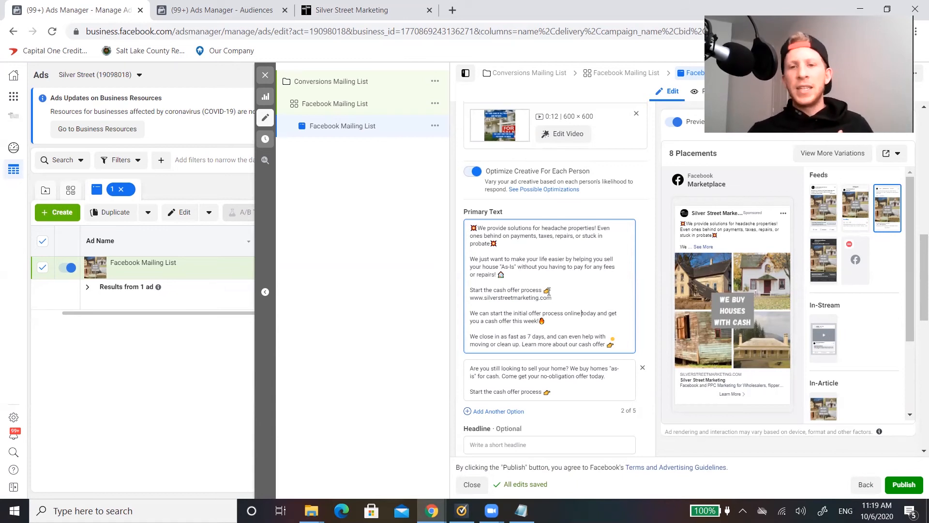
scroll(573, 387, down, 3)
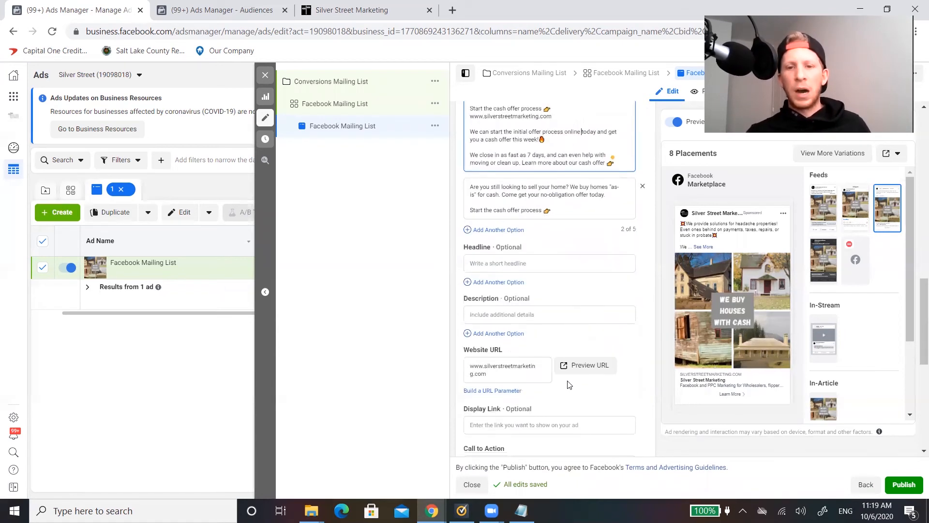
scroll(585, 368, up, 3)
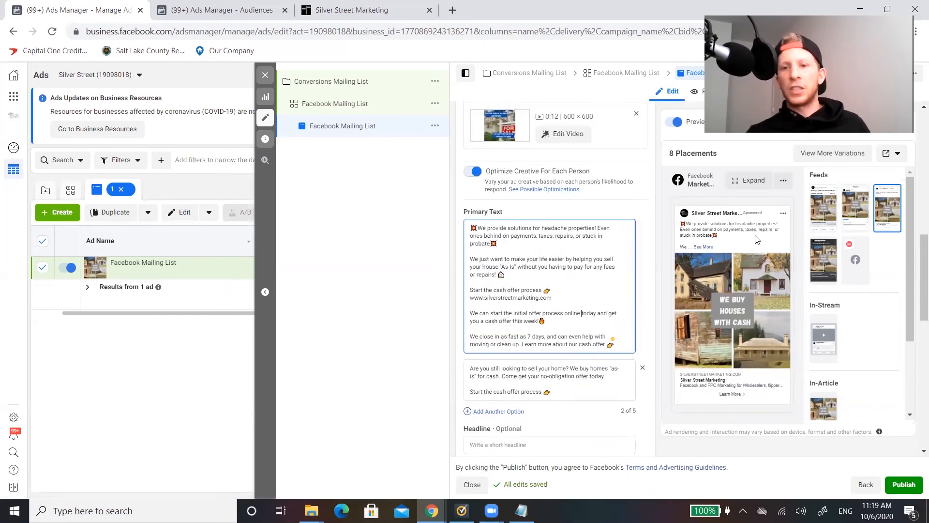
click(704, 247)
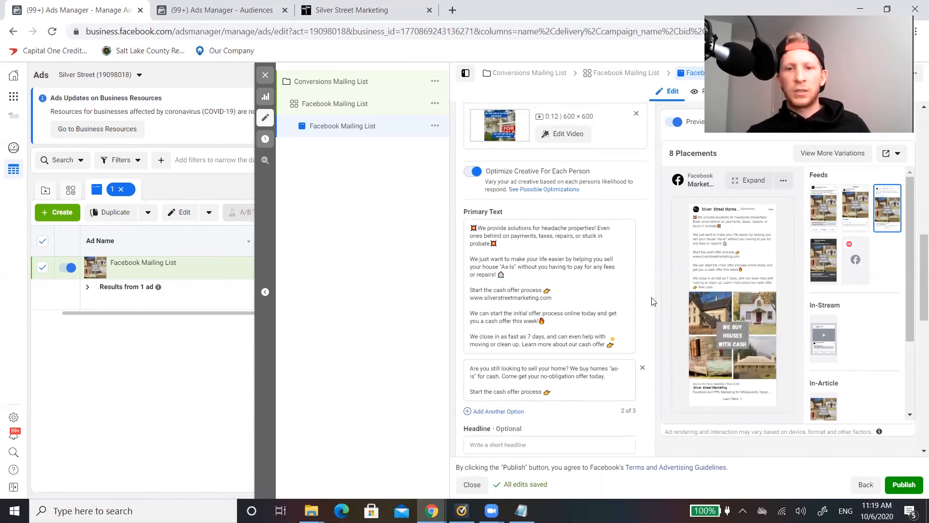
scroll(568, 254, down, 1)
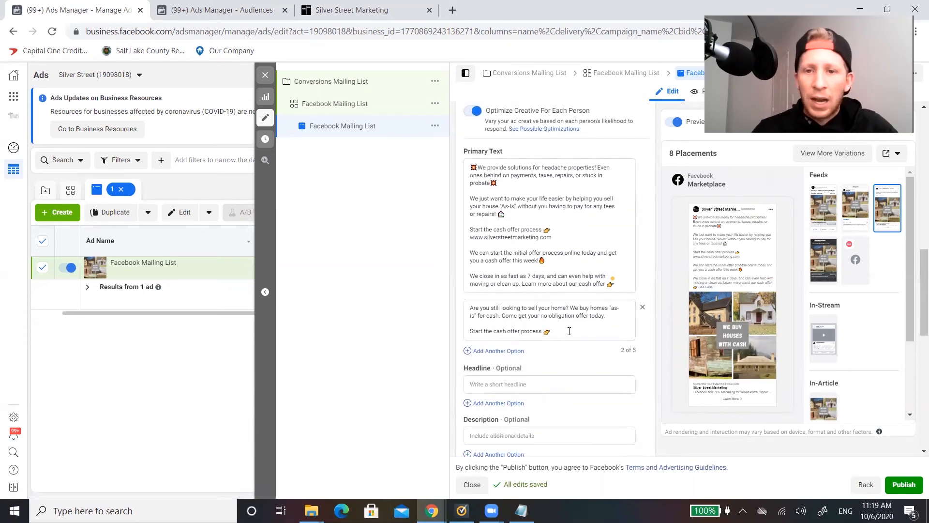
click(540, 284)
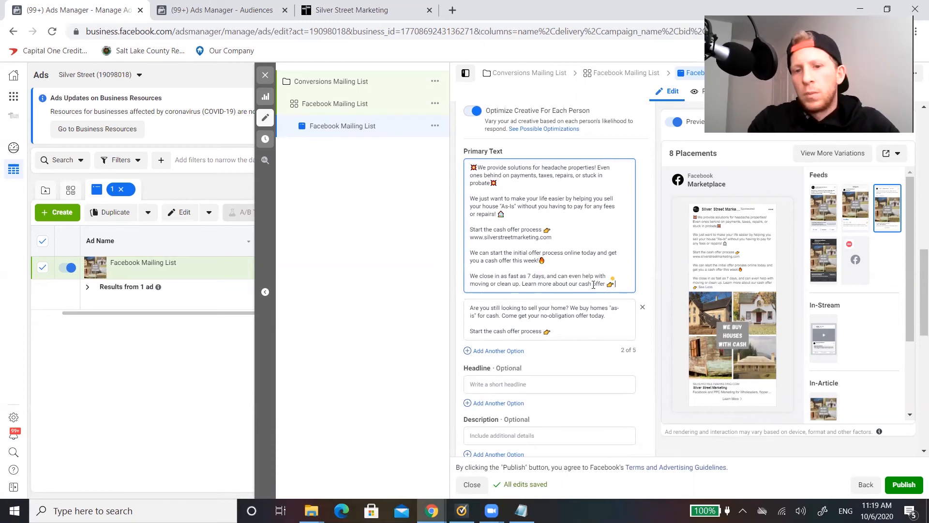
key(Return)
text(www.silvers)
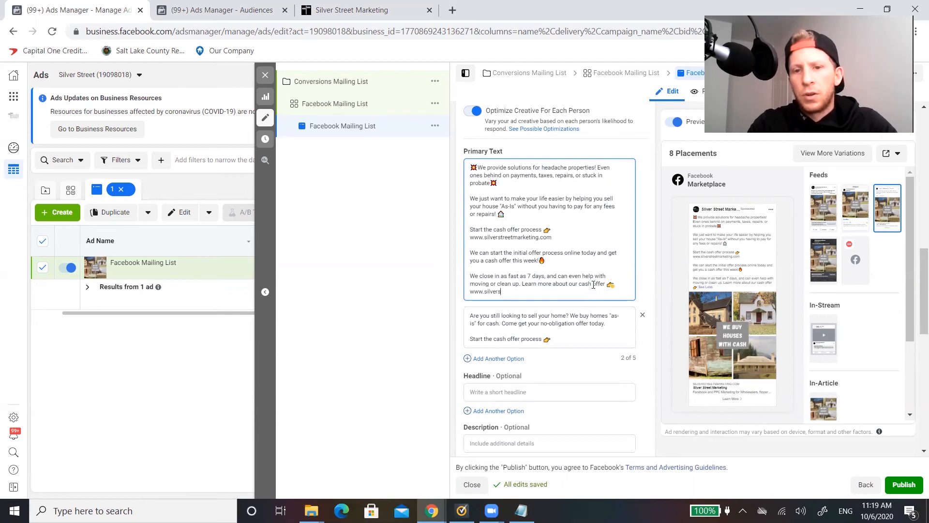
text(treetmaiketing.com)
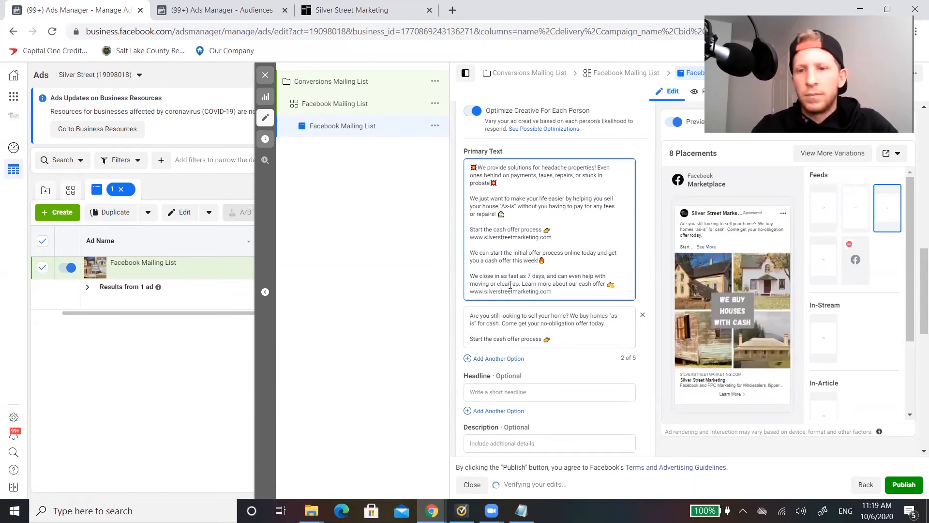
click(613, 330)
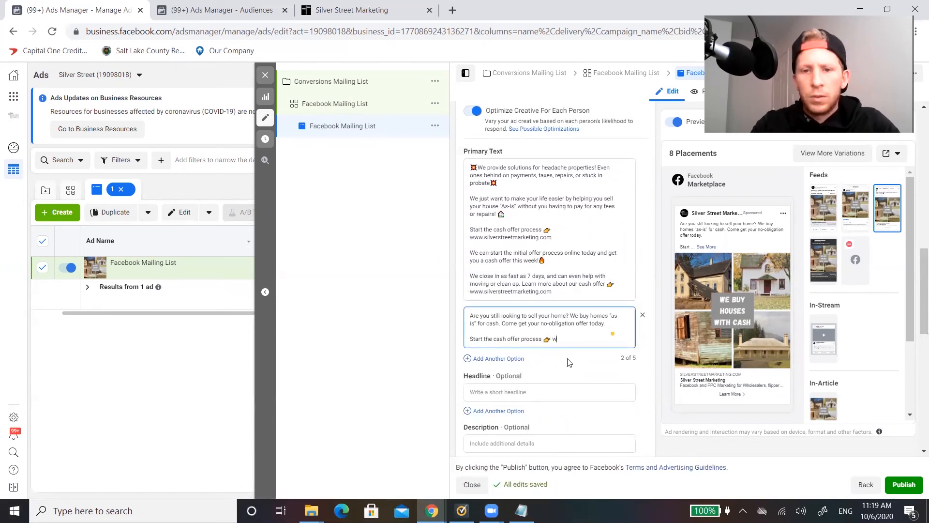
text(www.silverstreetmarketing.com)
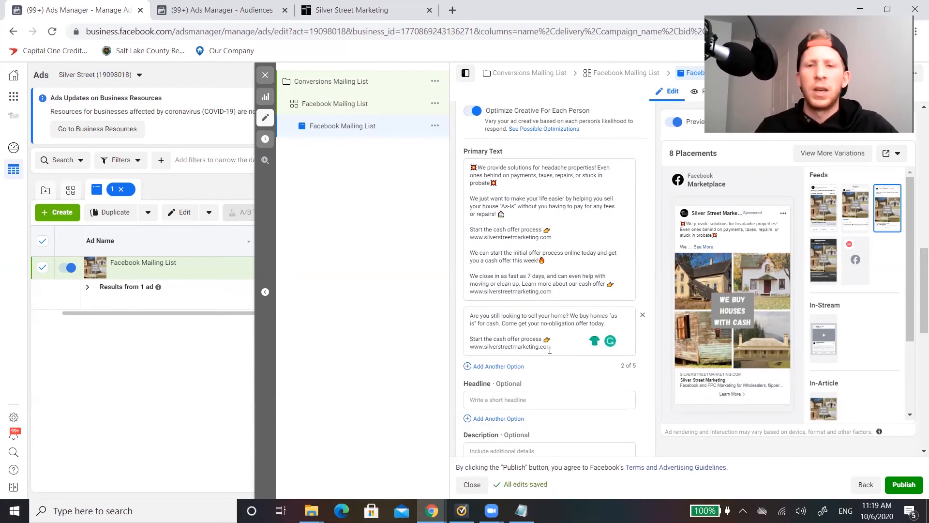
Set the ad's headline to "Sell Your House Fast Without Pay Any Fees or Repairs!"
scroll(550, 349, down, 2)
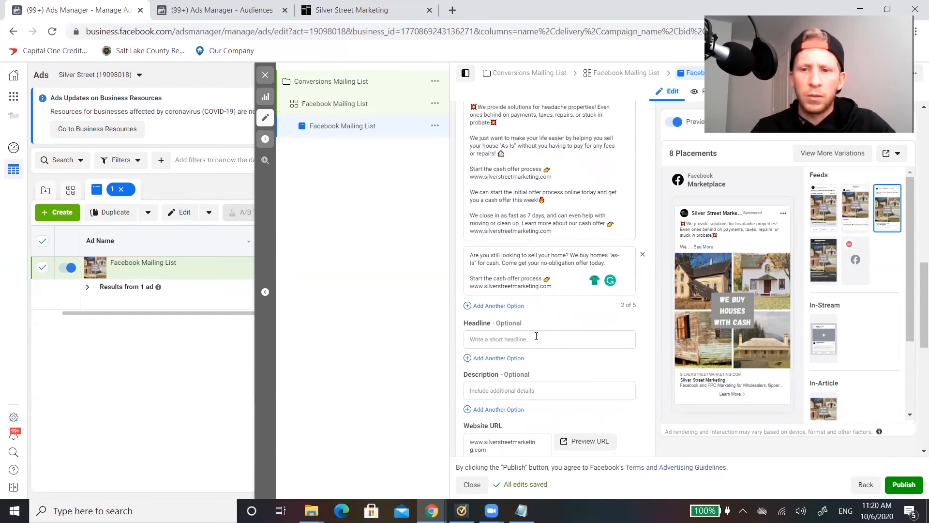
click(534, 336)
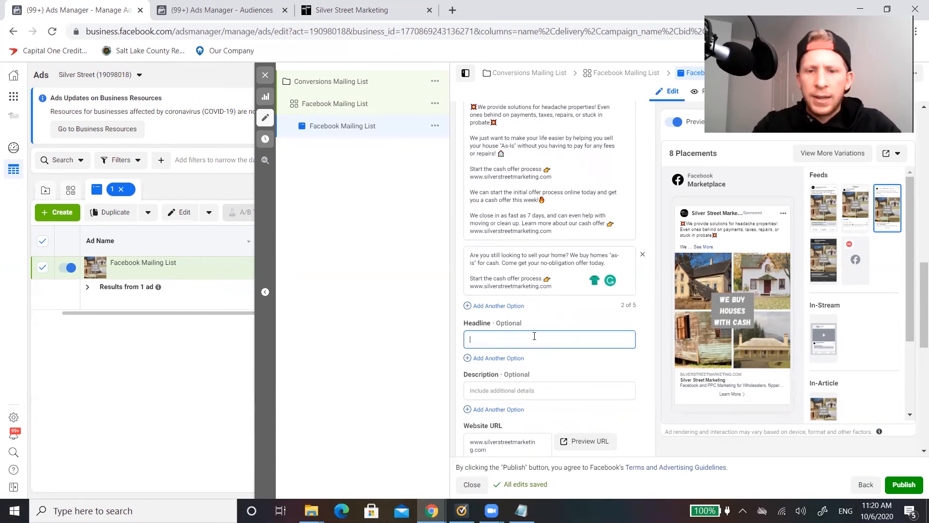
text(Sell Your House Fast)
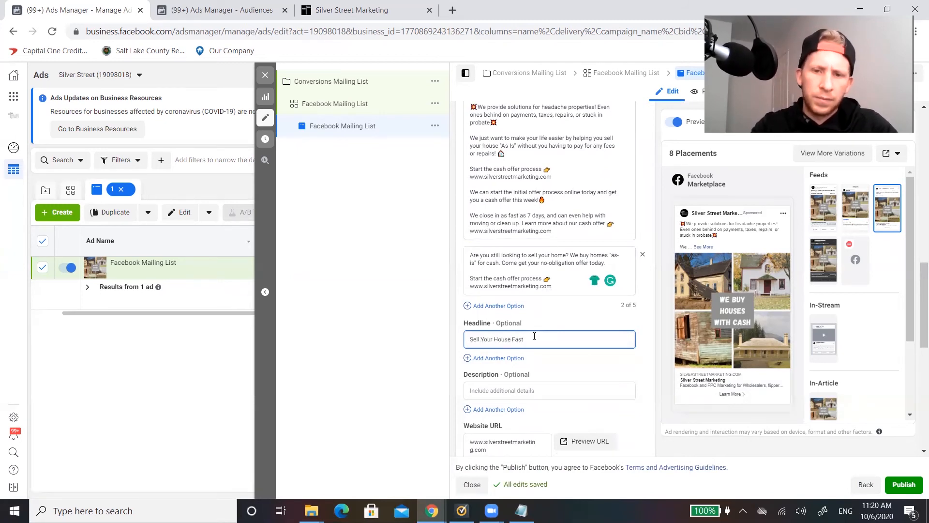
text( Wit)
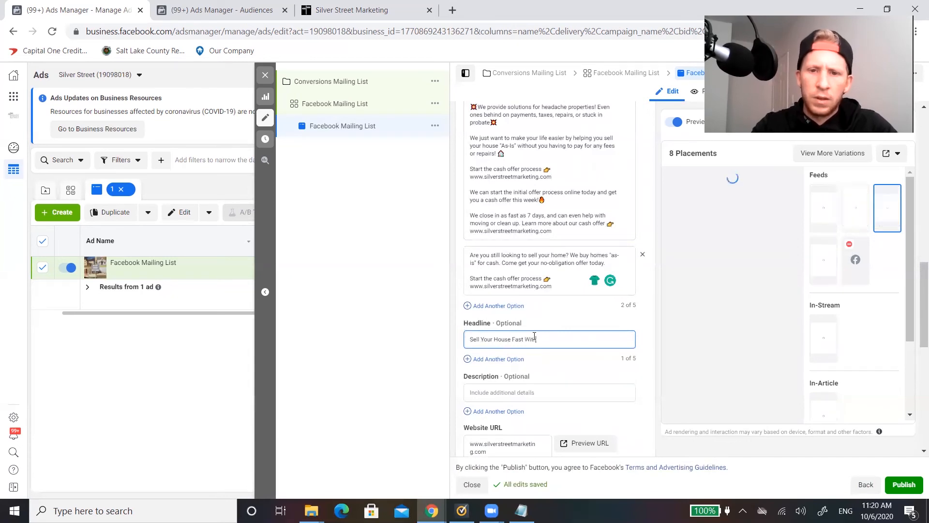
text(hout Pay Any Fee)
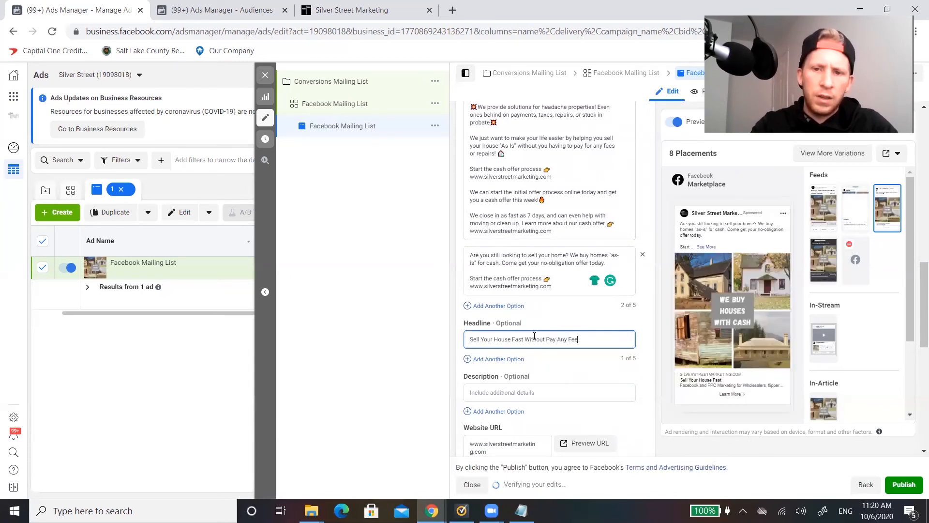
text(s or Repairs!)
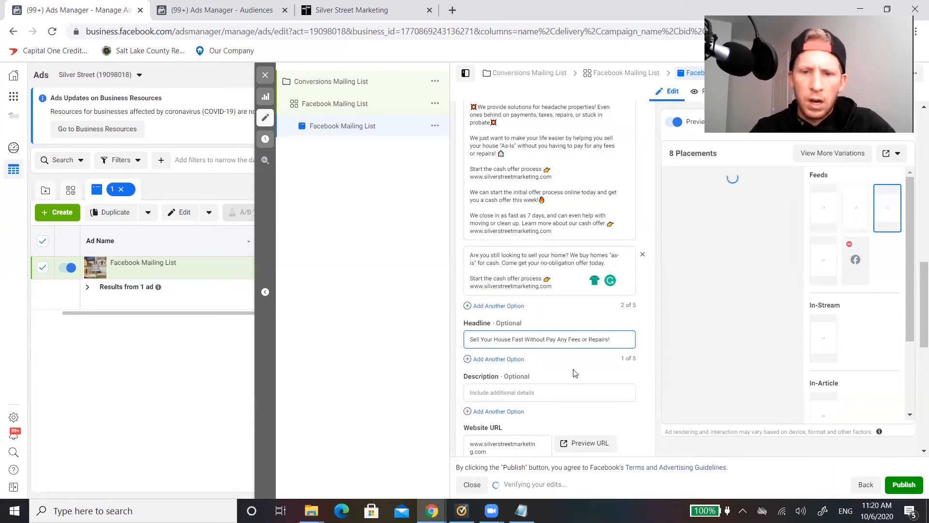
Review the call to action and tracking settings, and preview the ad's variations across placements with We Buy Houses With Cash!.mp4 and CTA Img.png
scroll(573, 370, down, 6)
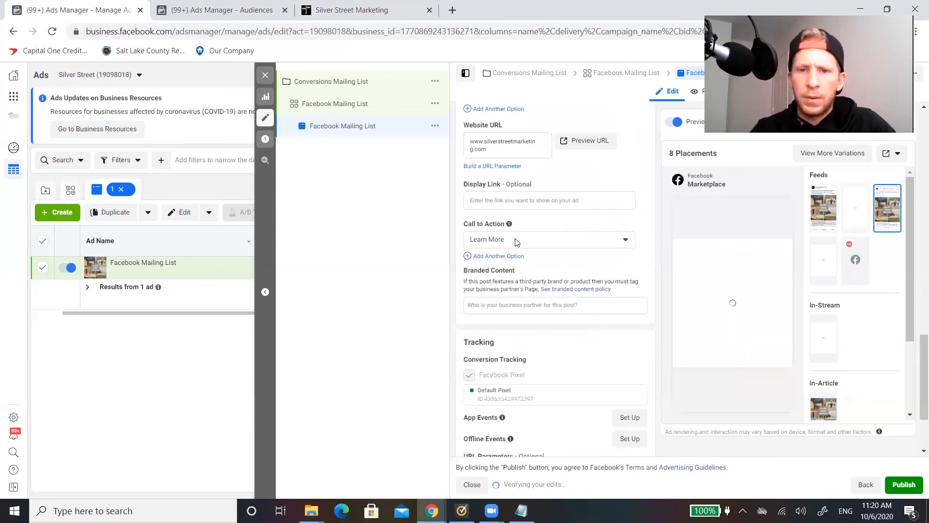
scroll(587, 289, down, 2)
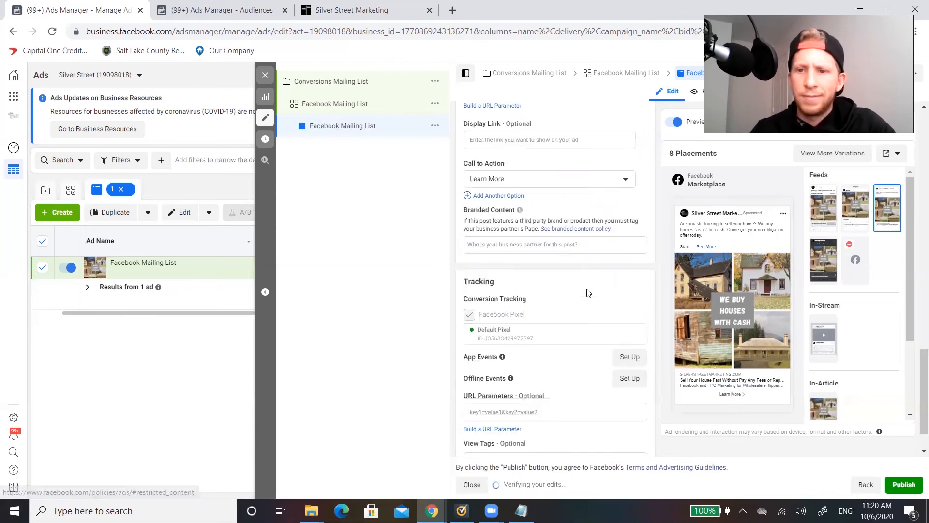
scroll(587, 289, up, 7)
scroll(588, 289, up, 6)
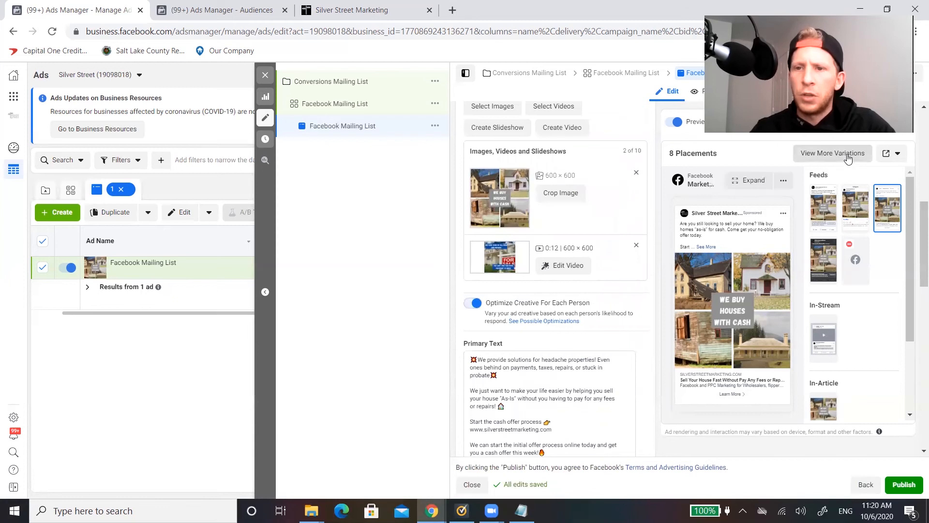
click(523, 320)
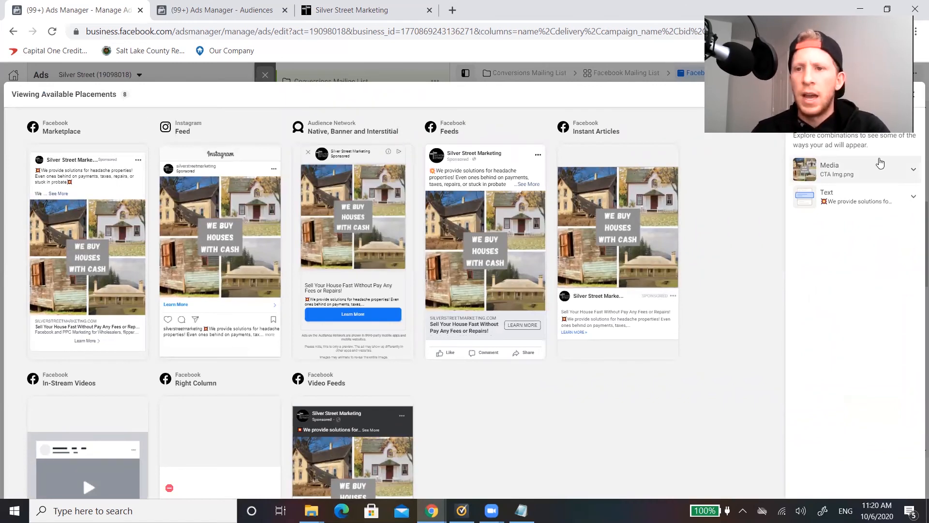
click(893, 172)
click(873, 219)
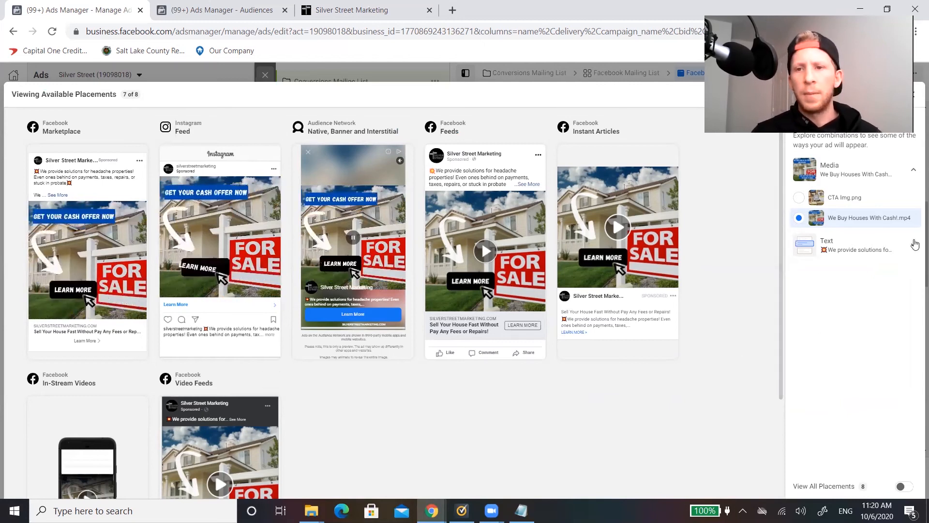
click(842, 174)
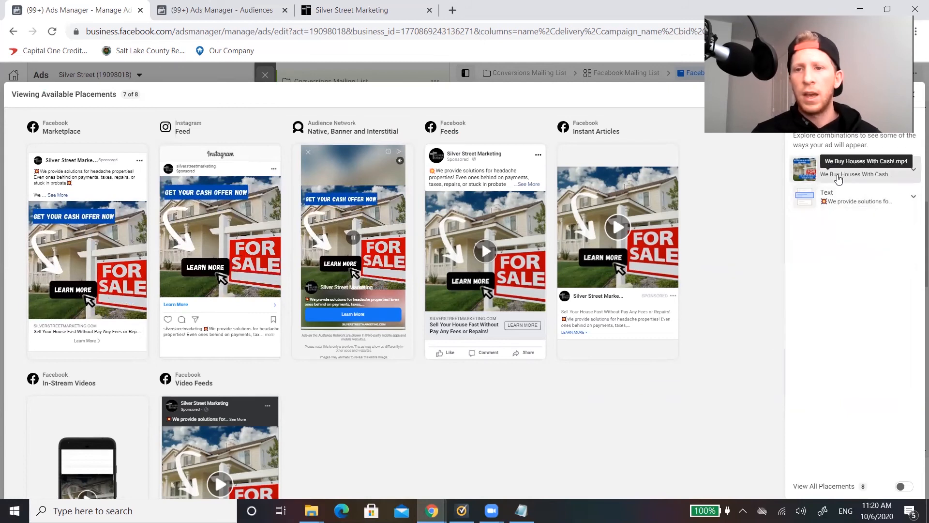
click(836, 173)
click(844, 197)
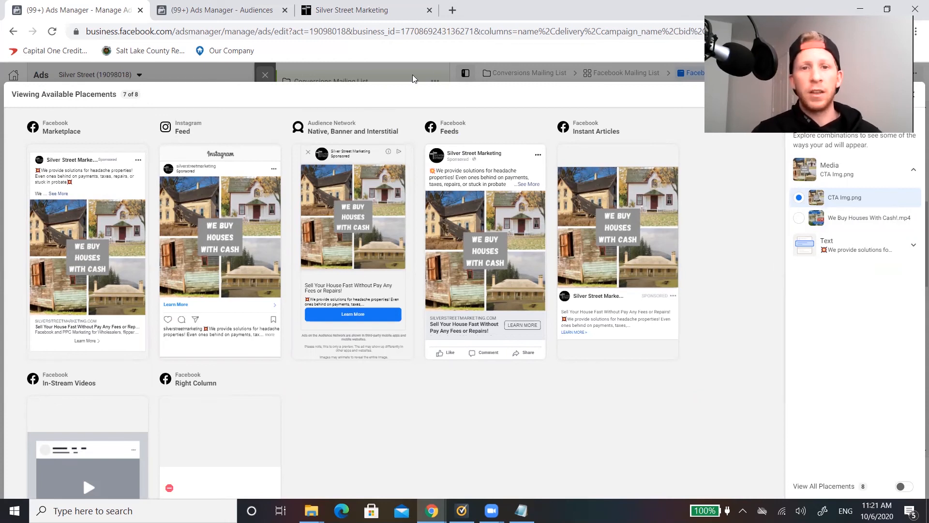
key(Escape)
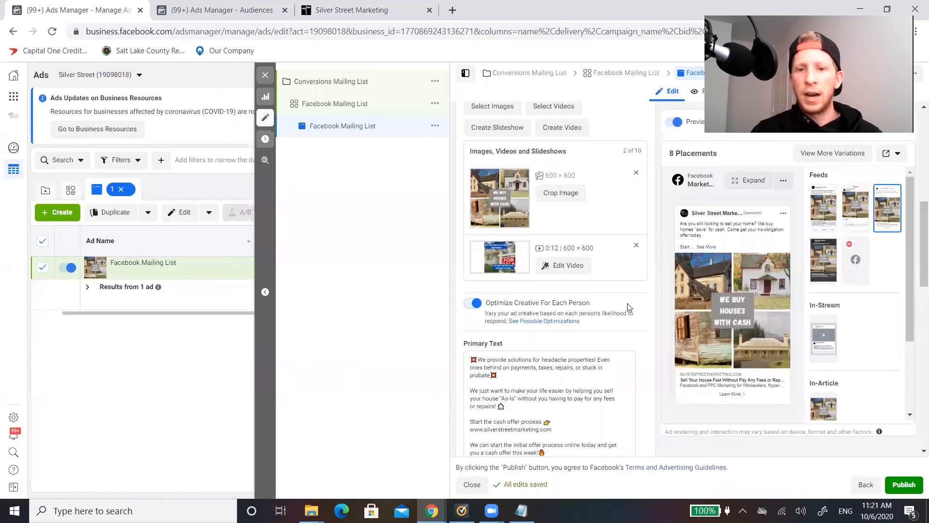
click(544, 320)
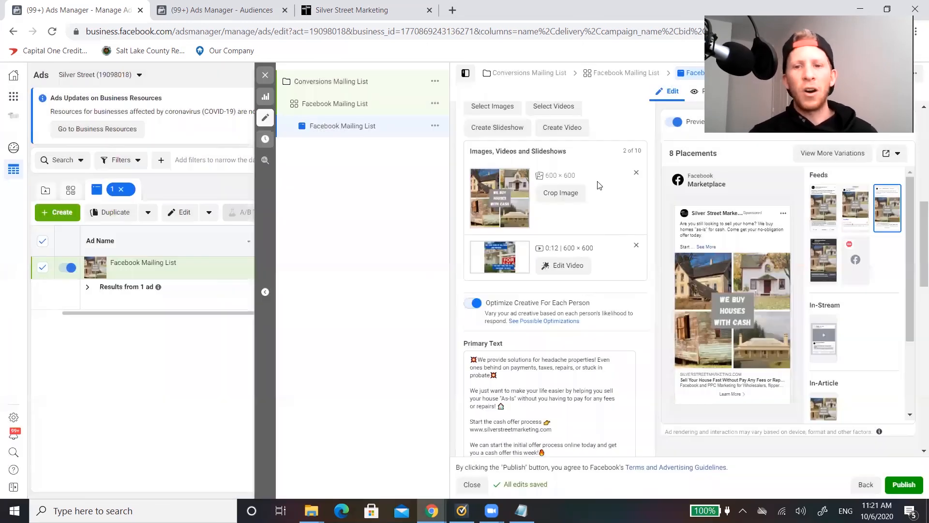
click(600, 170)
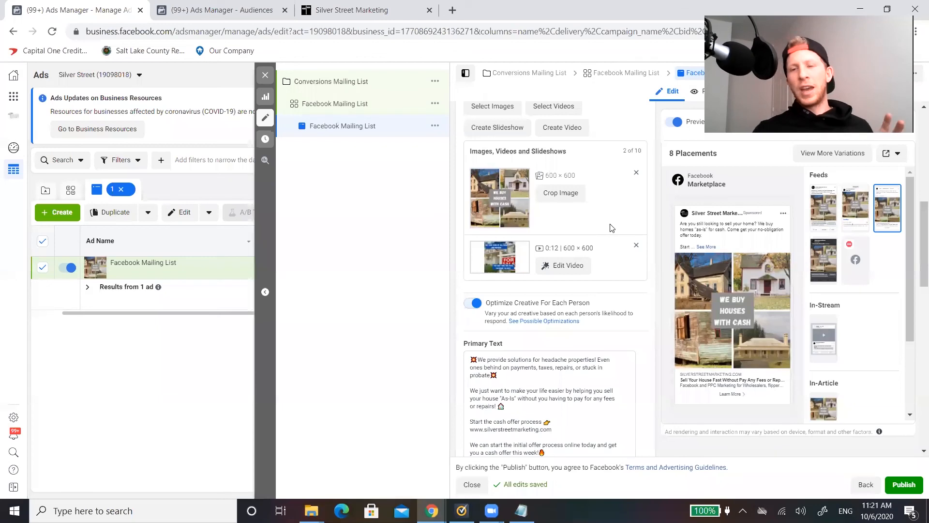